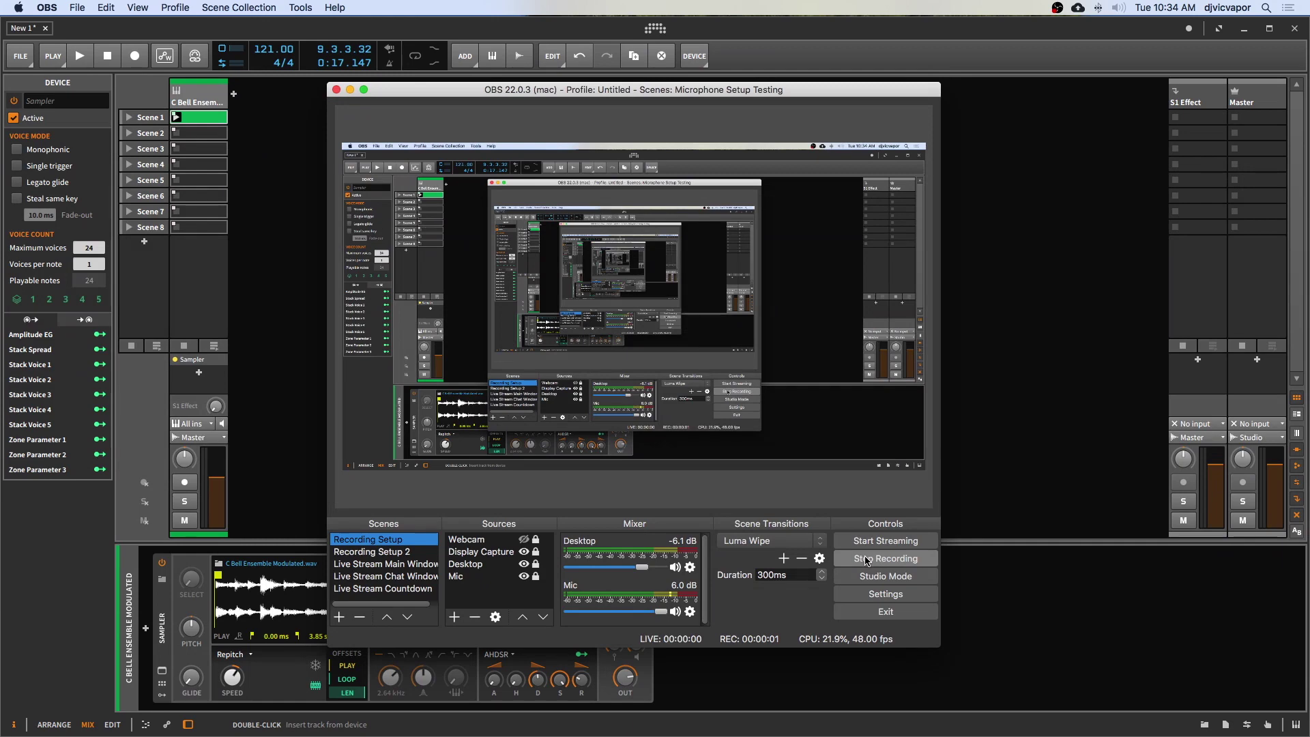
- Use Mission Control to bring the Bitwig Studio window in front of OBS
{"action": "key", "text": "ctrl+Up"}
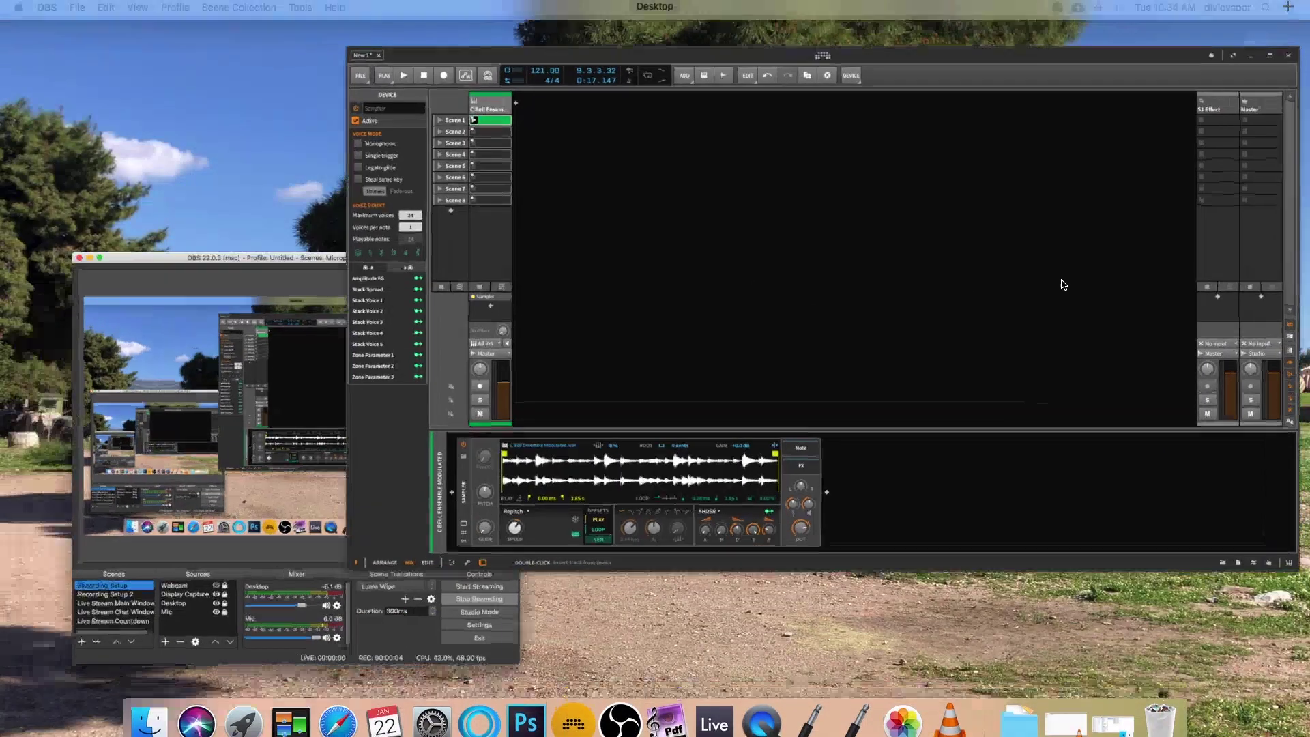
{"action": "left_click", "coordinate": [1061, 285]}
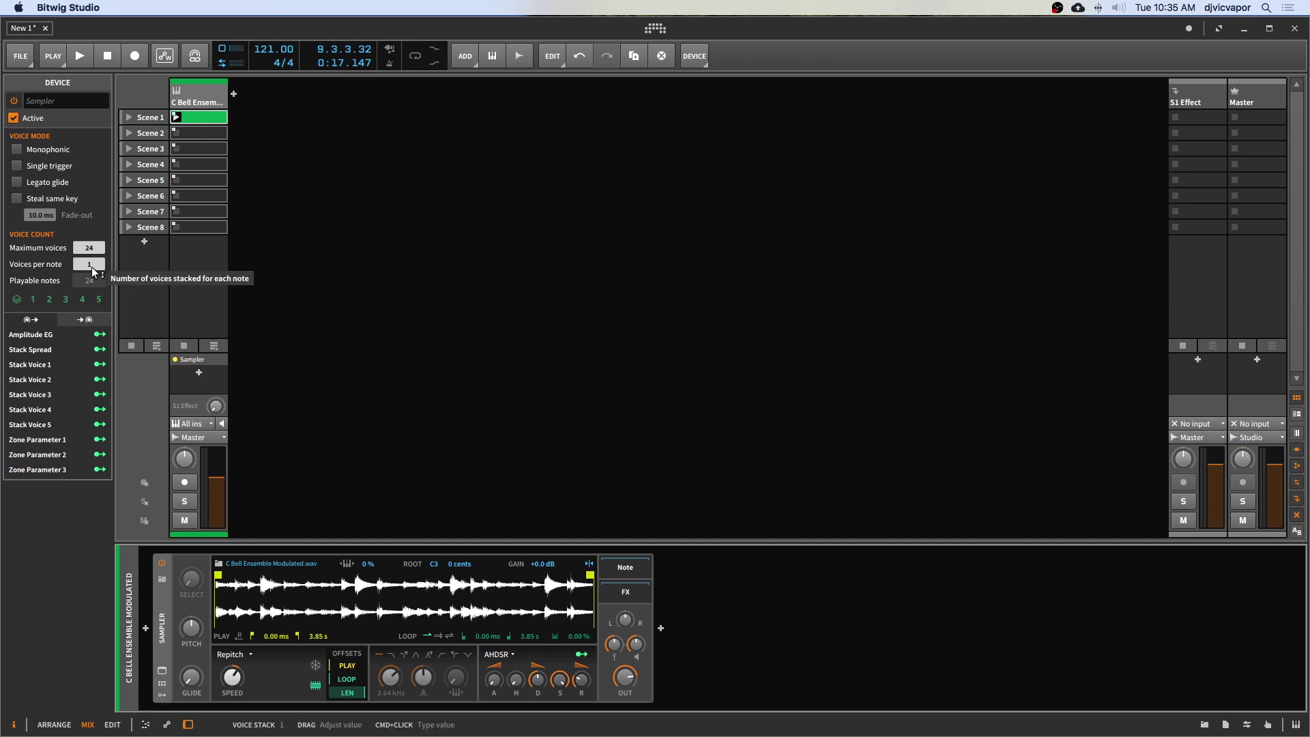
{"action": "left_click_drag", "start_coordinate": [91, 266], "coordinate": [89, 268]}
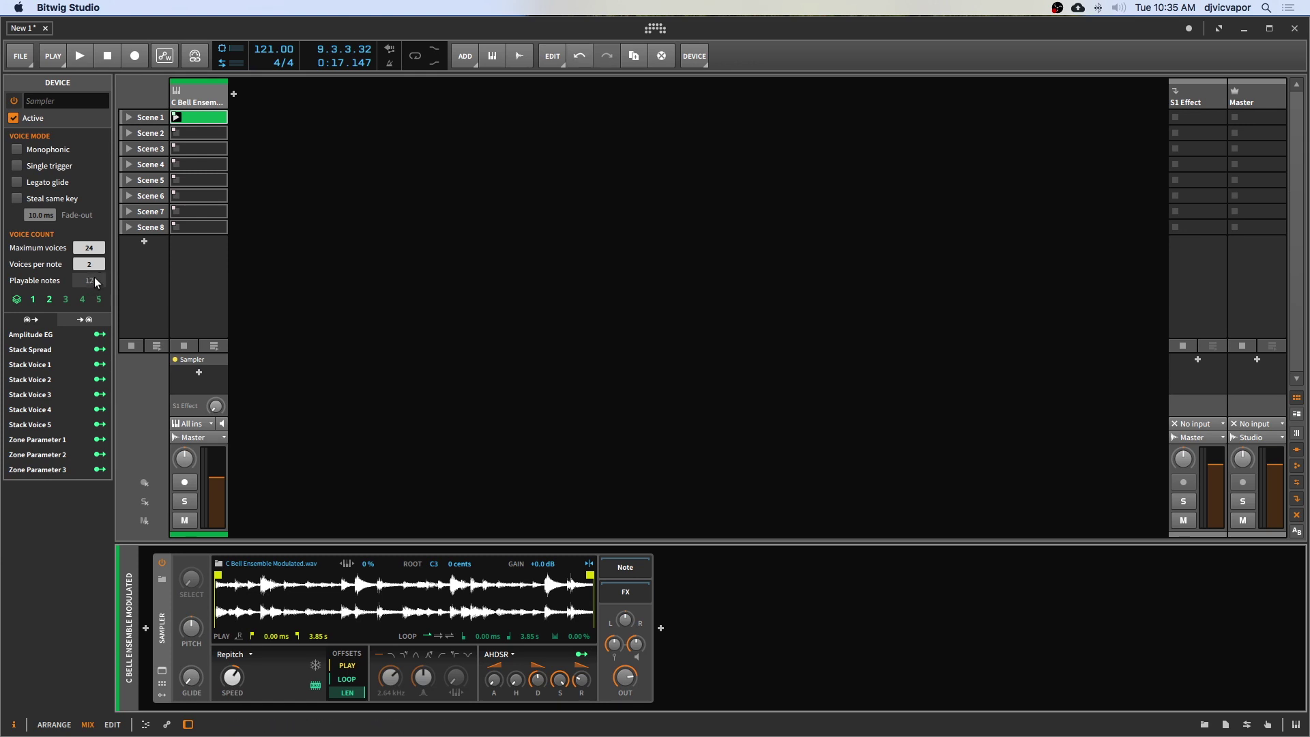
{"action": "left_click_drag", "start_coordinate": [90, 266], "coordinate": [91, 272]}
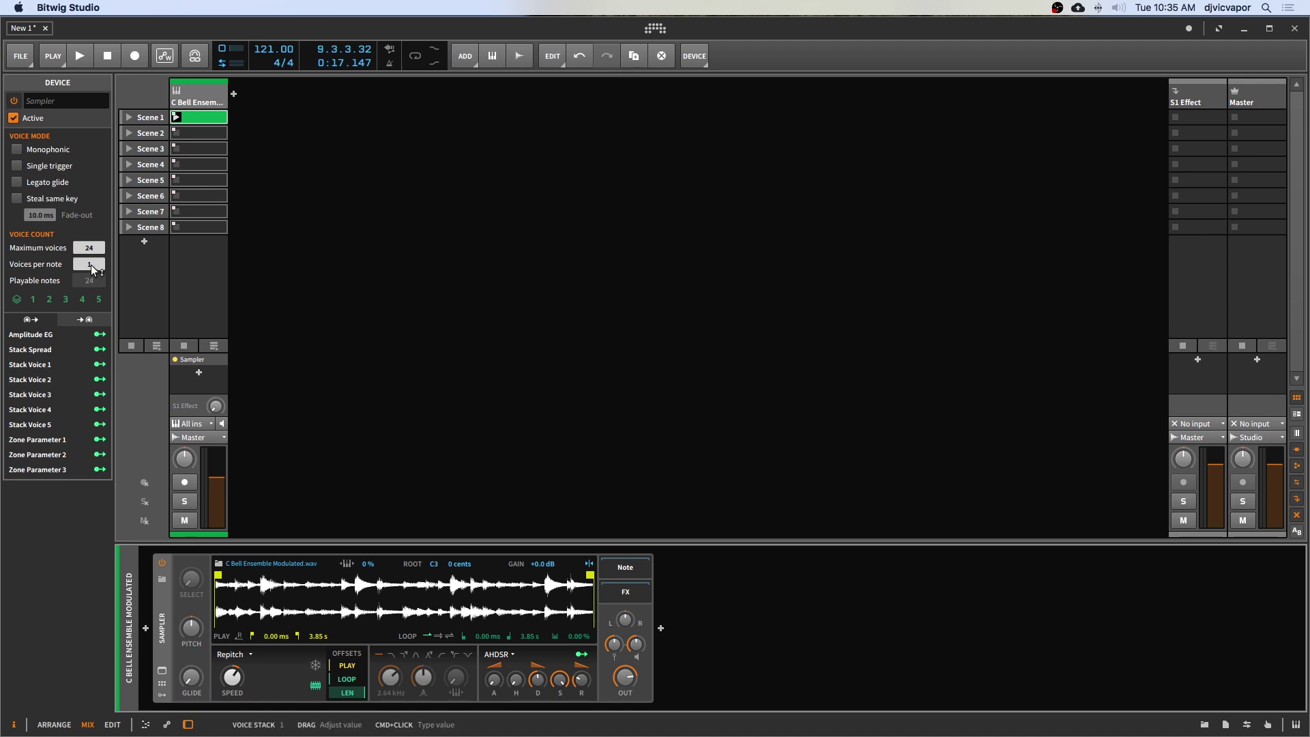
{"action": "left_click_drag", "start_coordinate": [90, 265], "coordinate": [92, 261]}
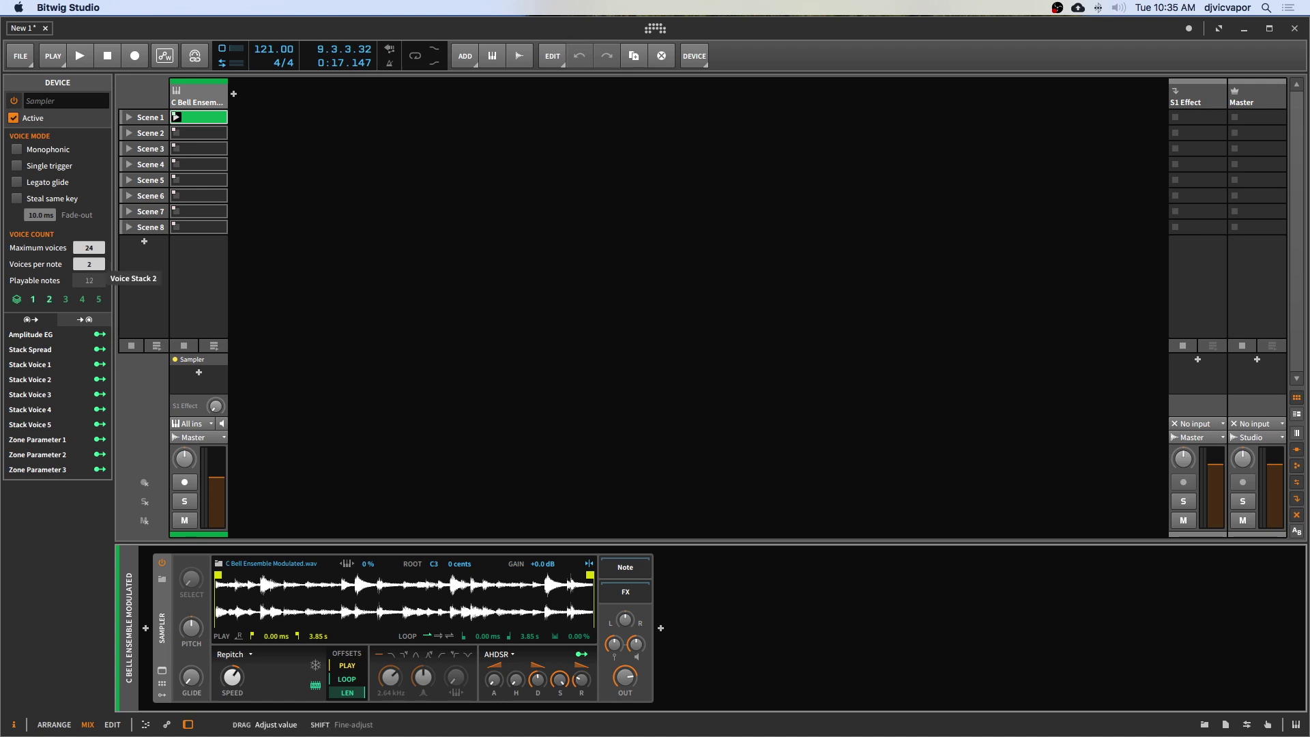
{"action": "left_click_drag", "start_coordinate": [90, 264], "coordinate": [91, 265]}
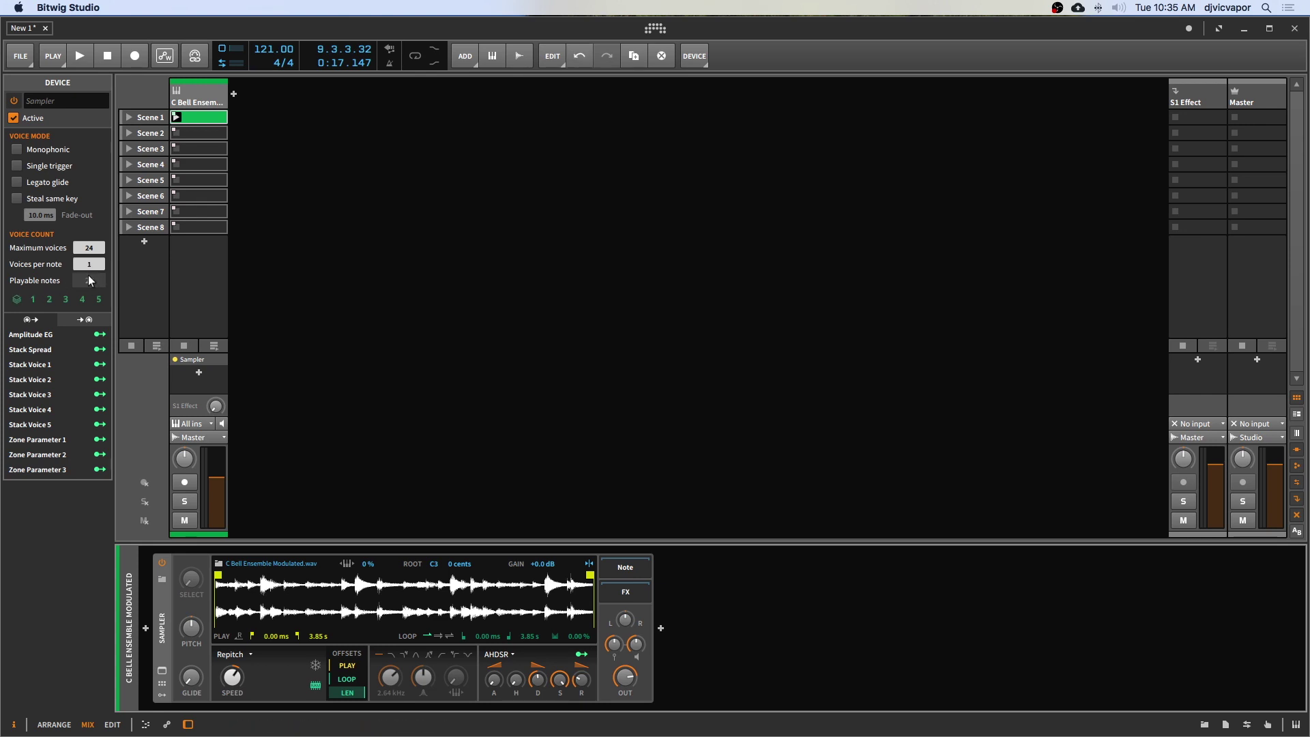
{"action": "left_click_drag", "start_coordinate": [91, 266], "coordinate": [71, 273]}
- Audition the bell sample, then undo the previous voice count change
{"action": "key", "text": "space"}
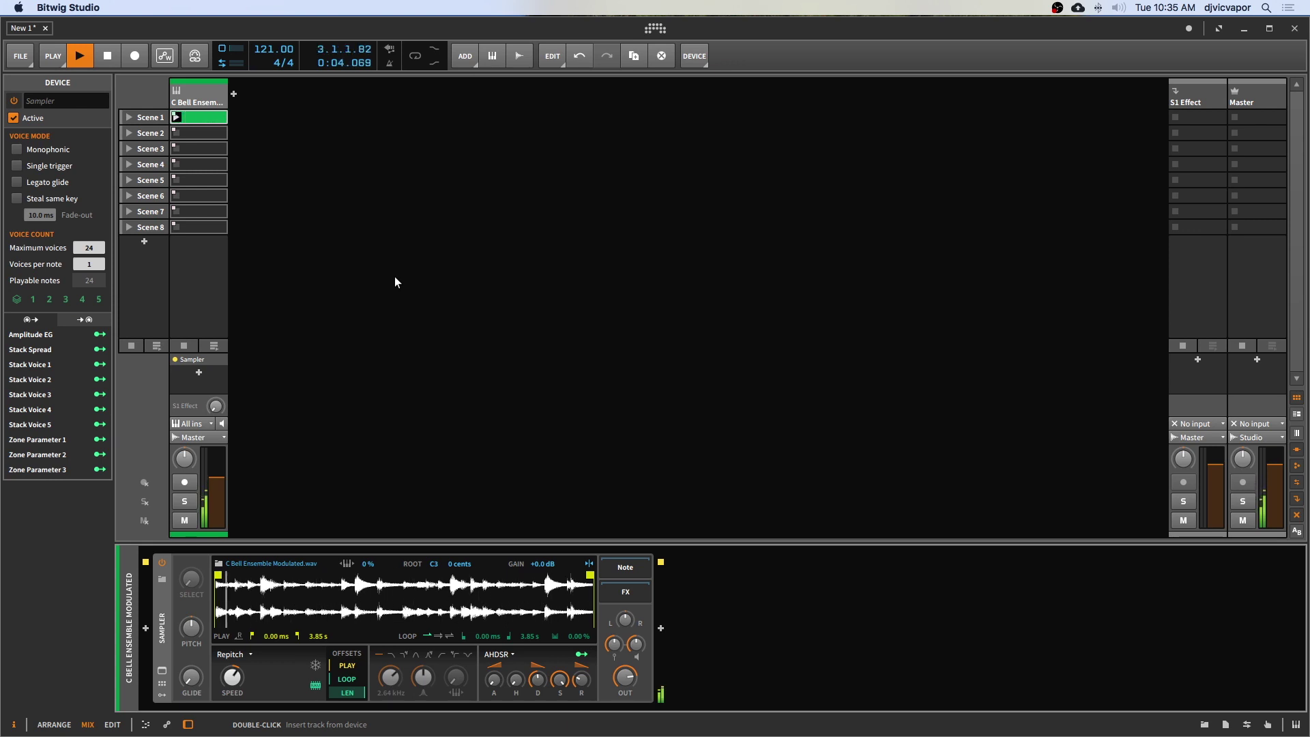
{"action": "key", "text": "space"}
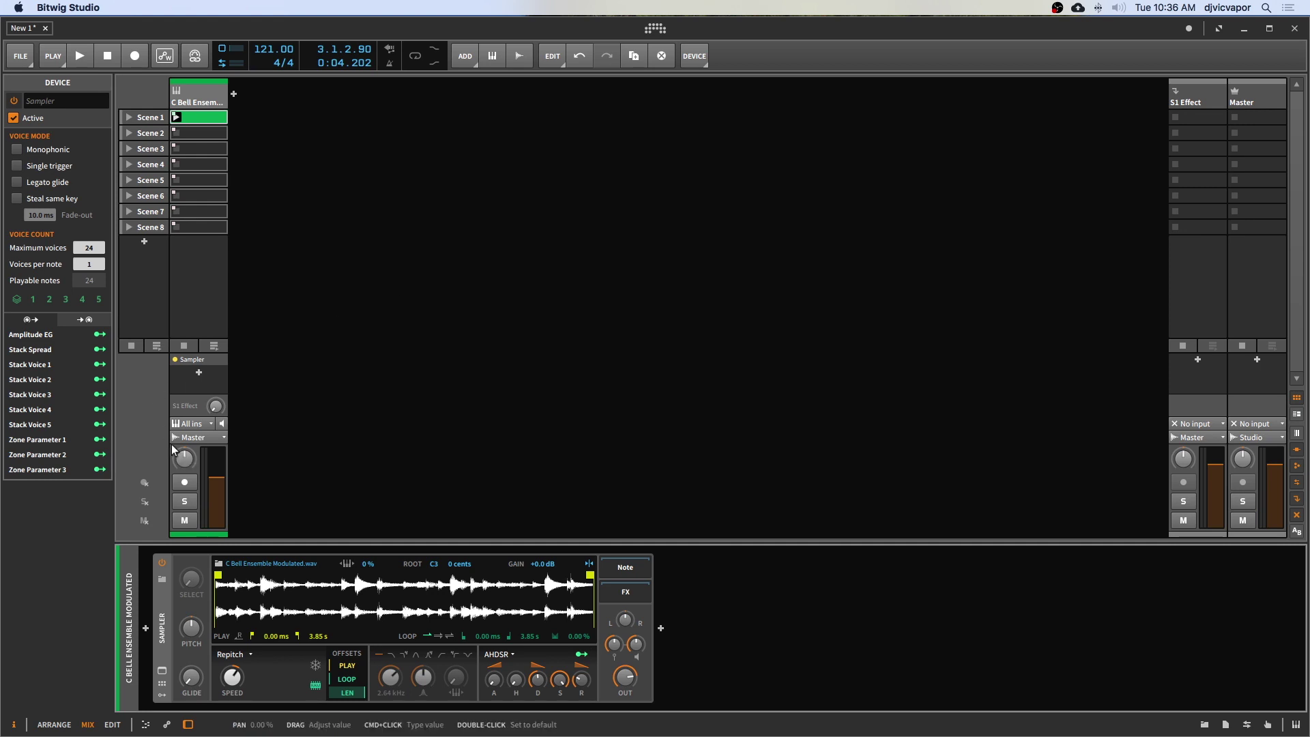
{"action": "key", "text": "super+z"}
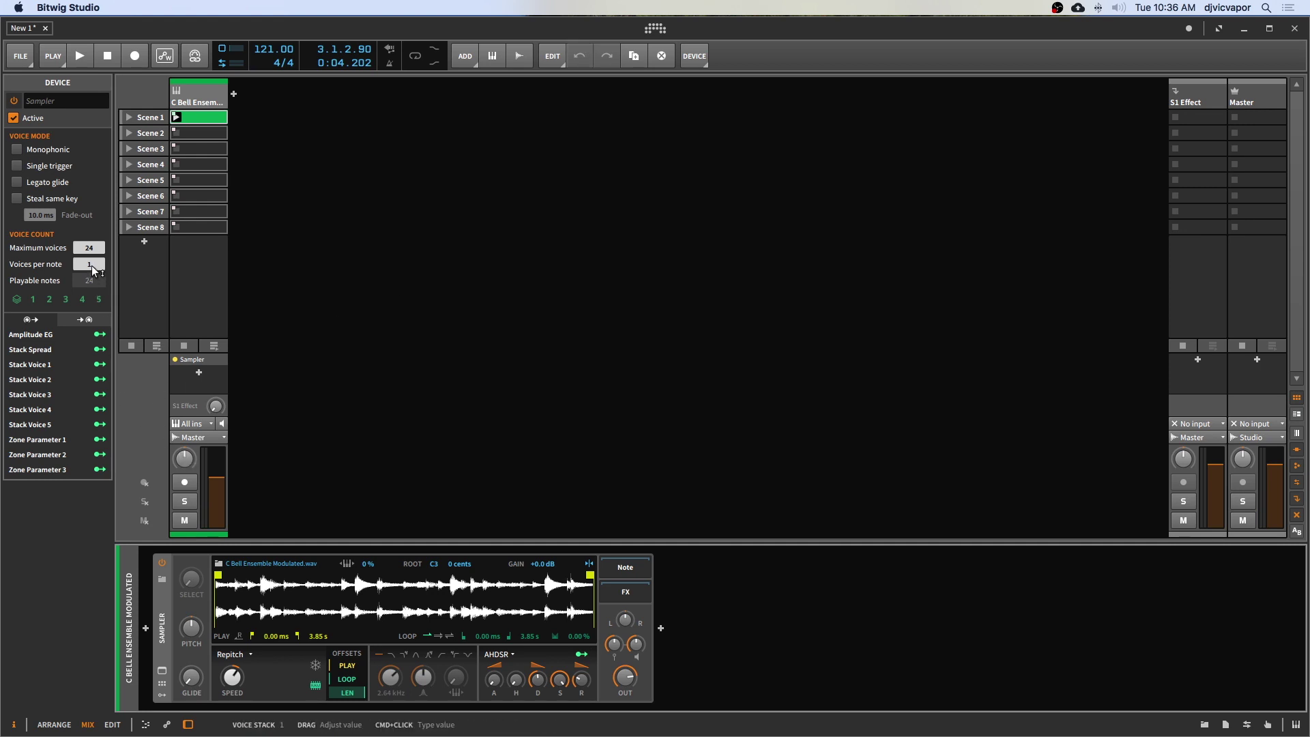
- Set the Sampler to 2 voices per note and audition the stacked voices
{"action": "left_click_drag", "start_coordinate": [91, 265], "coordinate": [91, 258]}
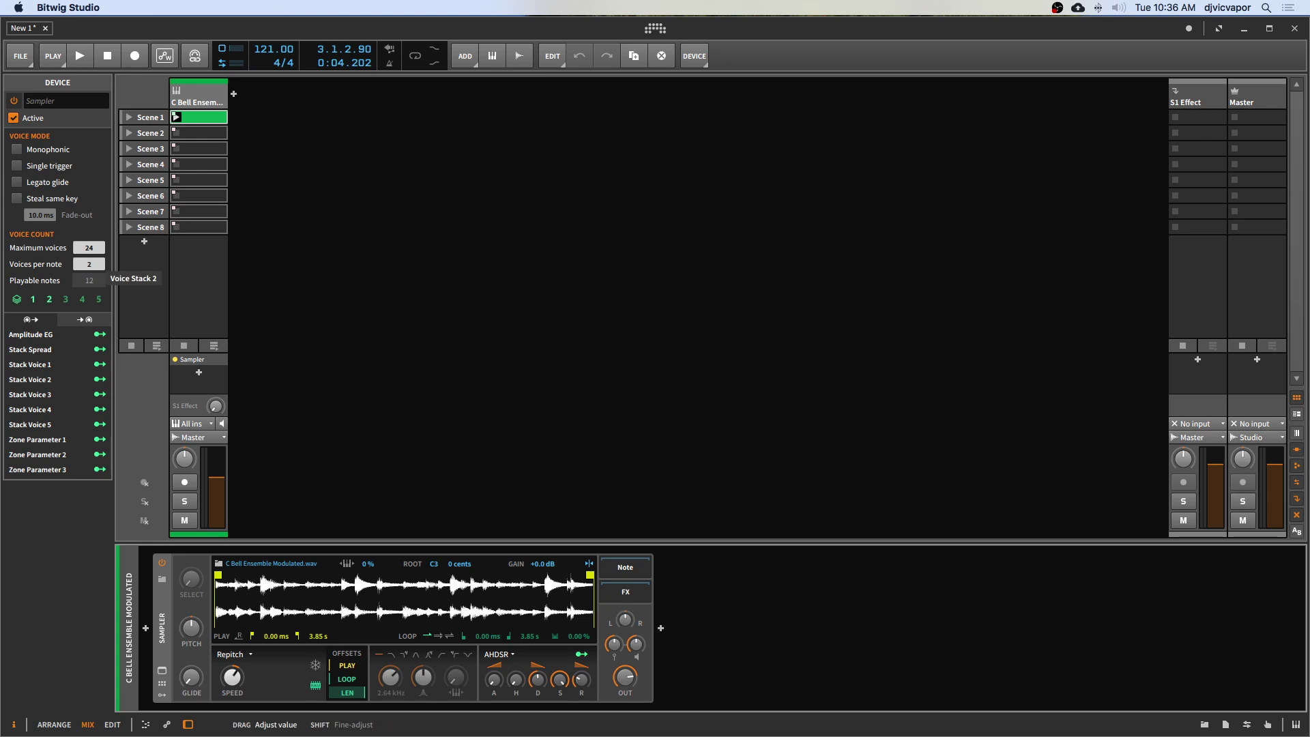
{"action": "left_click_drag", "start_coordinate": [91, 257], "coordinate": [91, 265]}
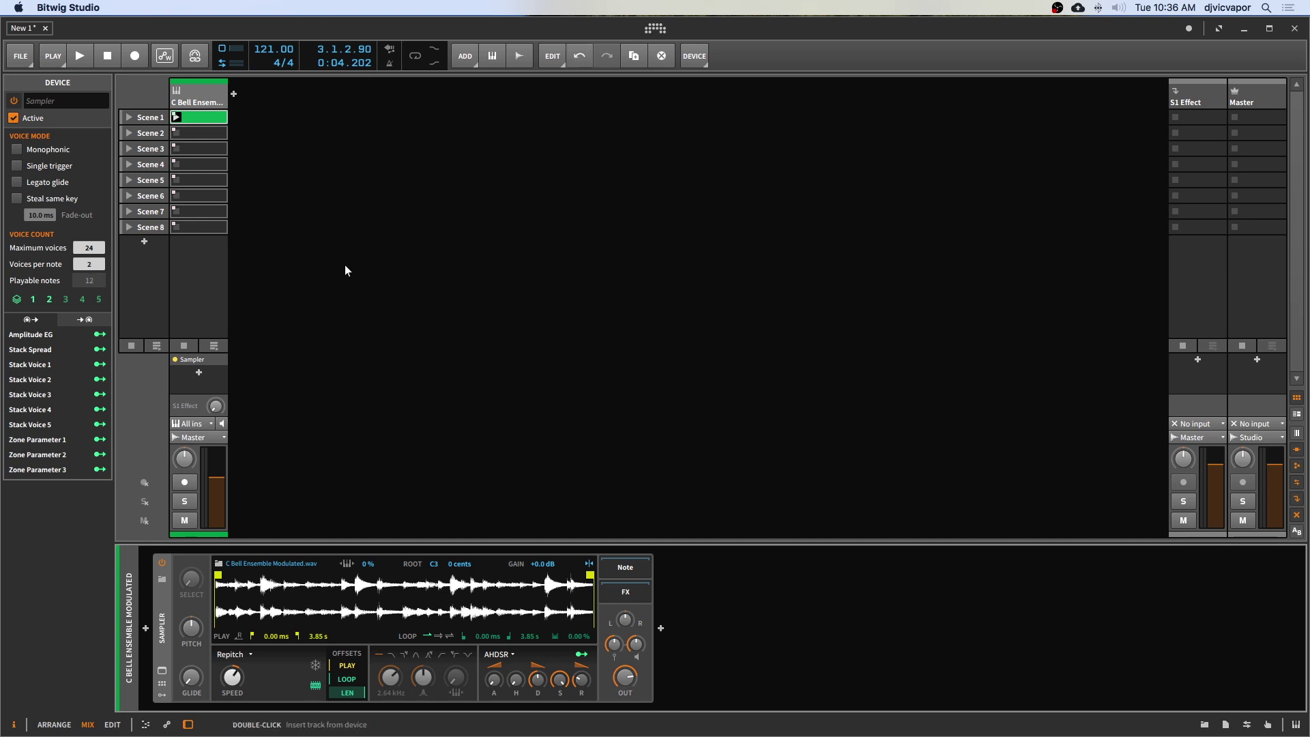
{"action": "key", "text": "space"}
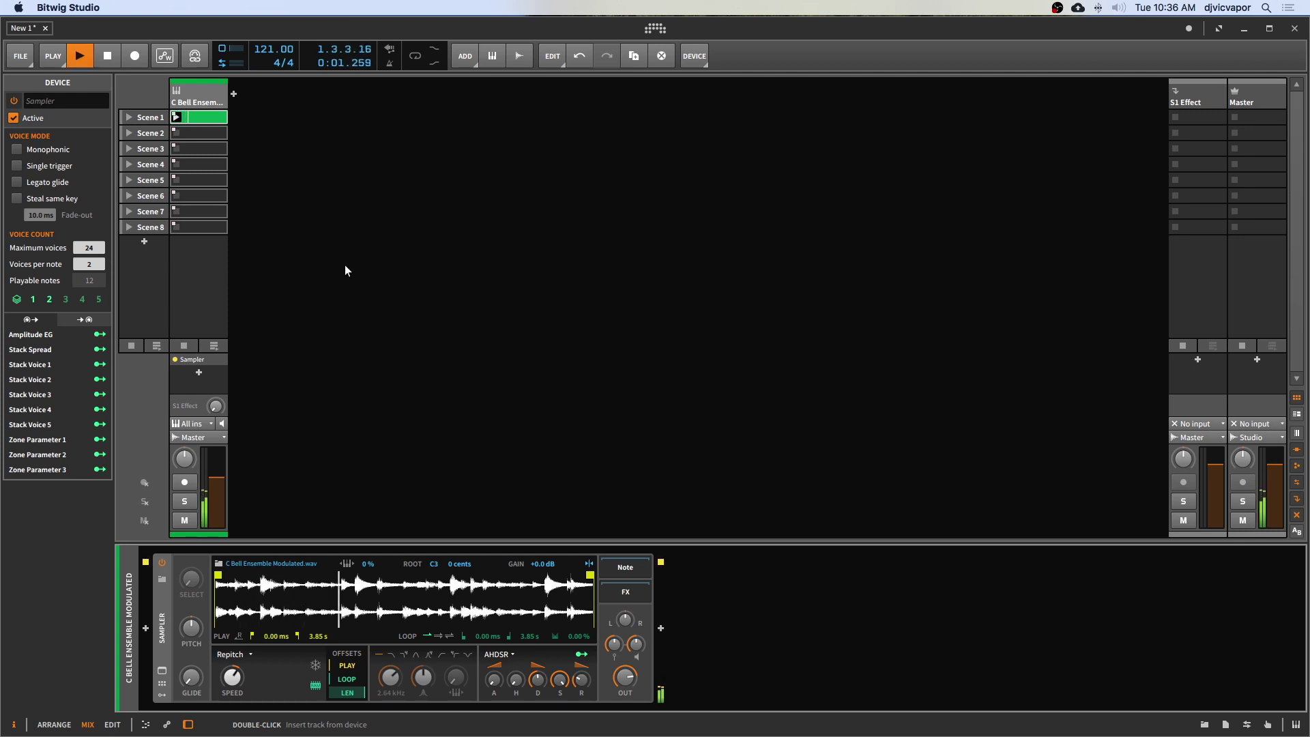
{"action": "key", "text": "space"}
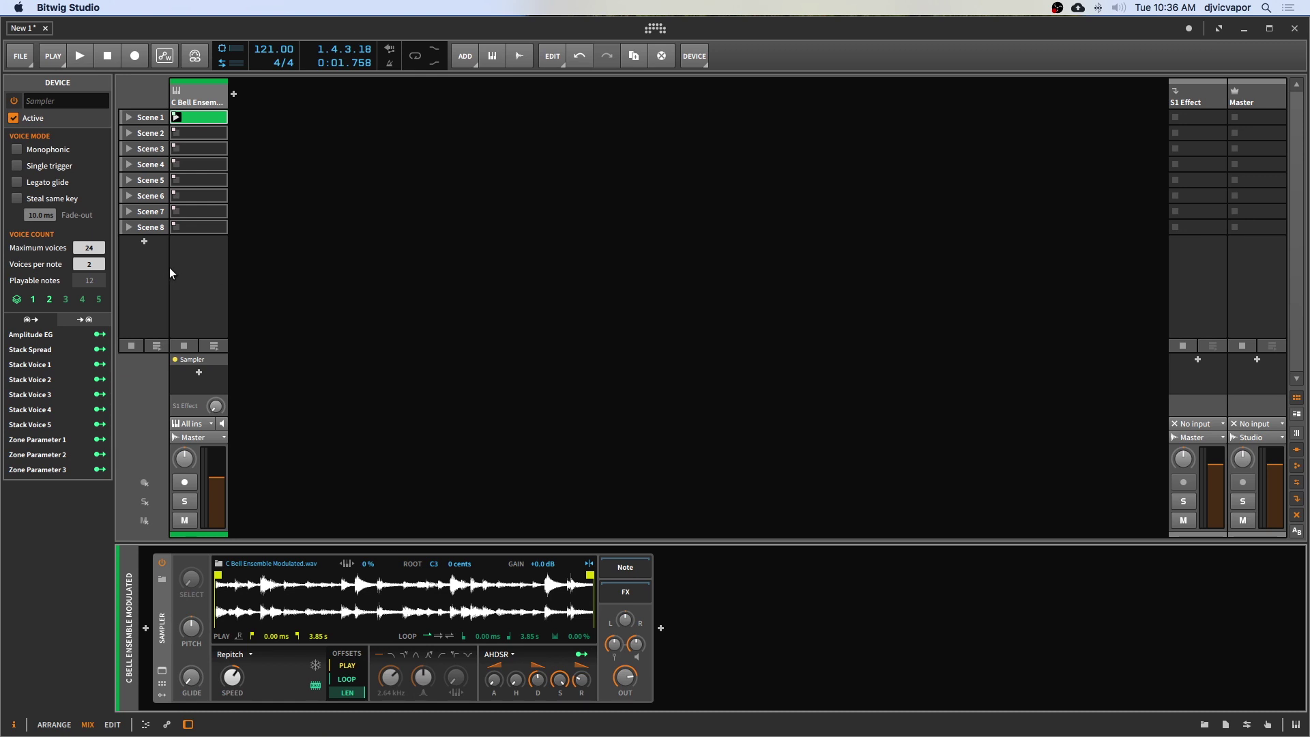
- Raise voices per note to 3 and make Stack Voice 1 transpose pitch by -2.40
{"action": "left_click_drag", "start_coordinate": [87, 266], "coordinate": [86, 259]}
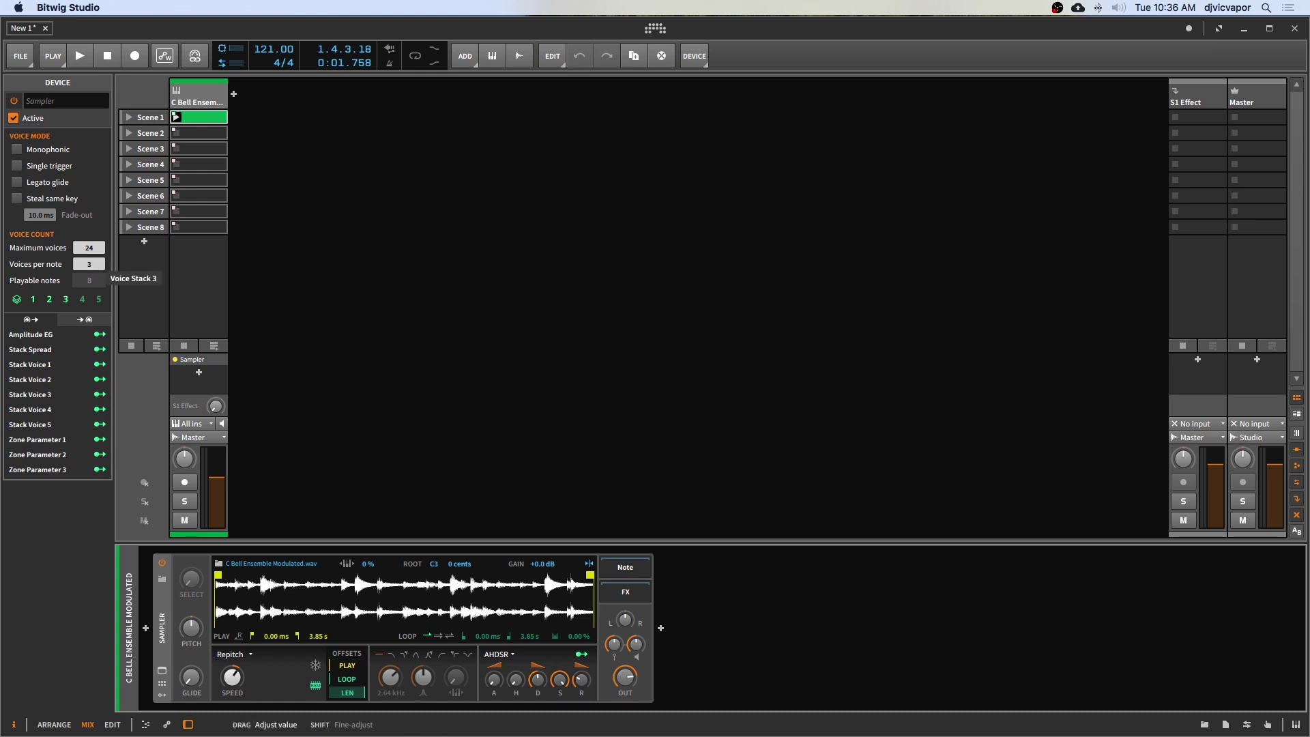
{"action": "key", "text": "space"}
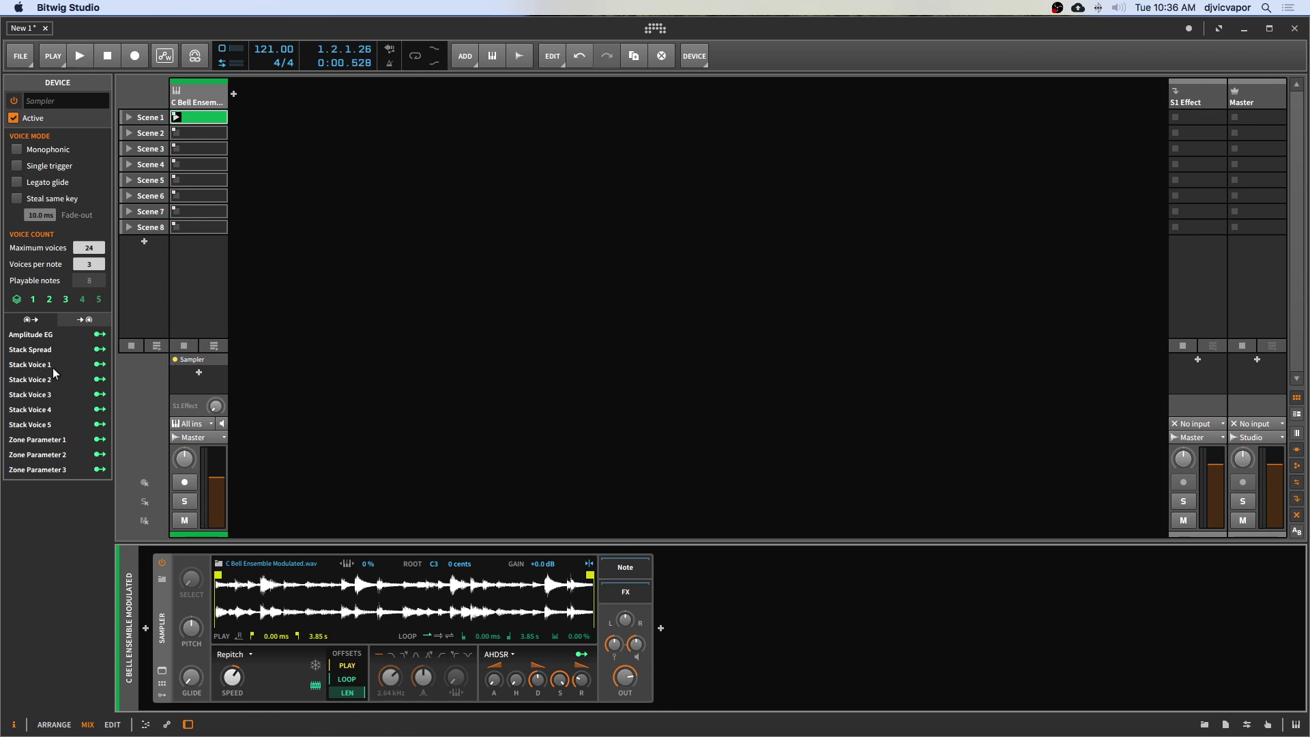
{"action": "left_click", "coordinate": [98, 366]}
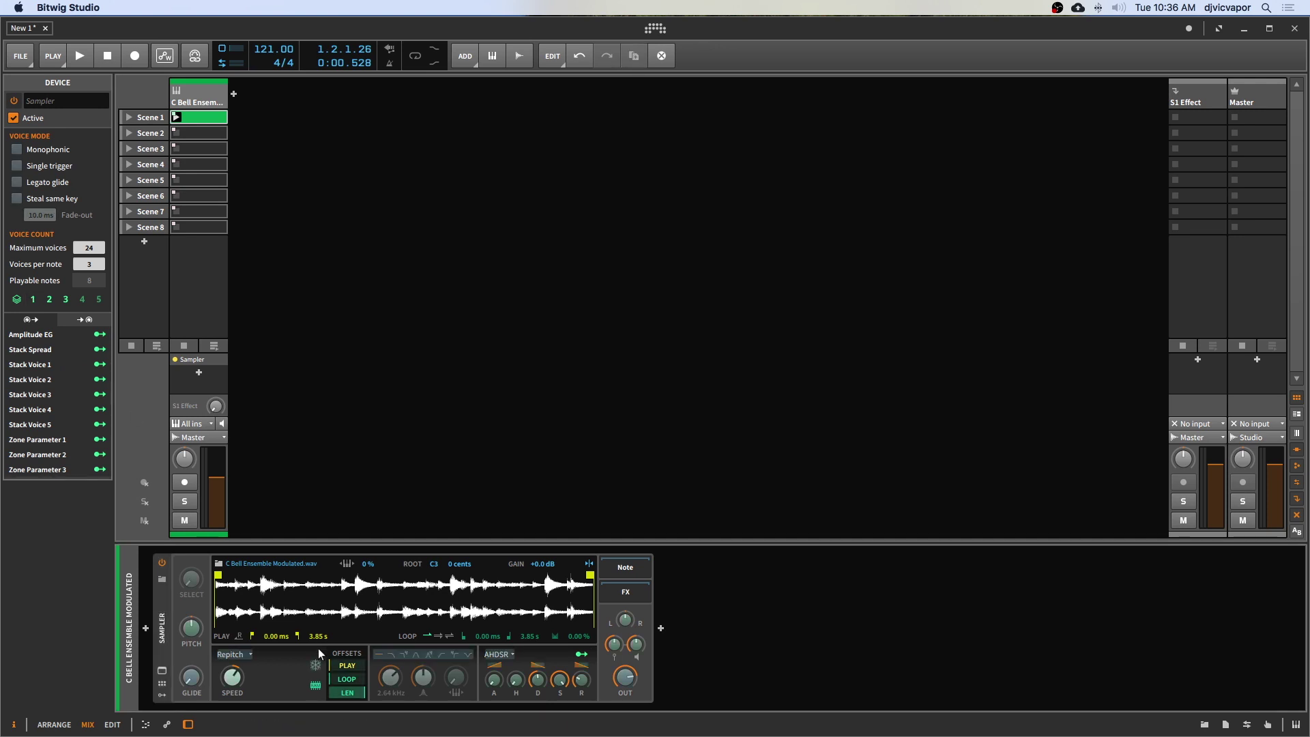
{"action": "left_click_drag", "start_coordinate": [194, 627], "coordinate": [193, 645]}
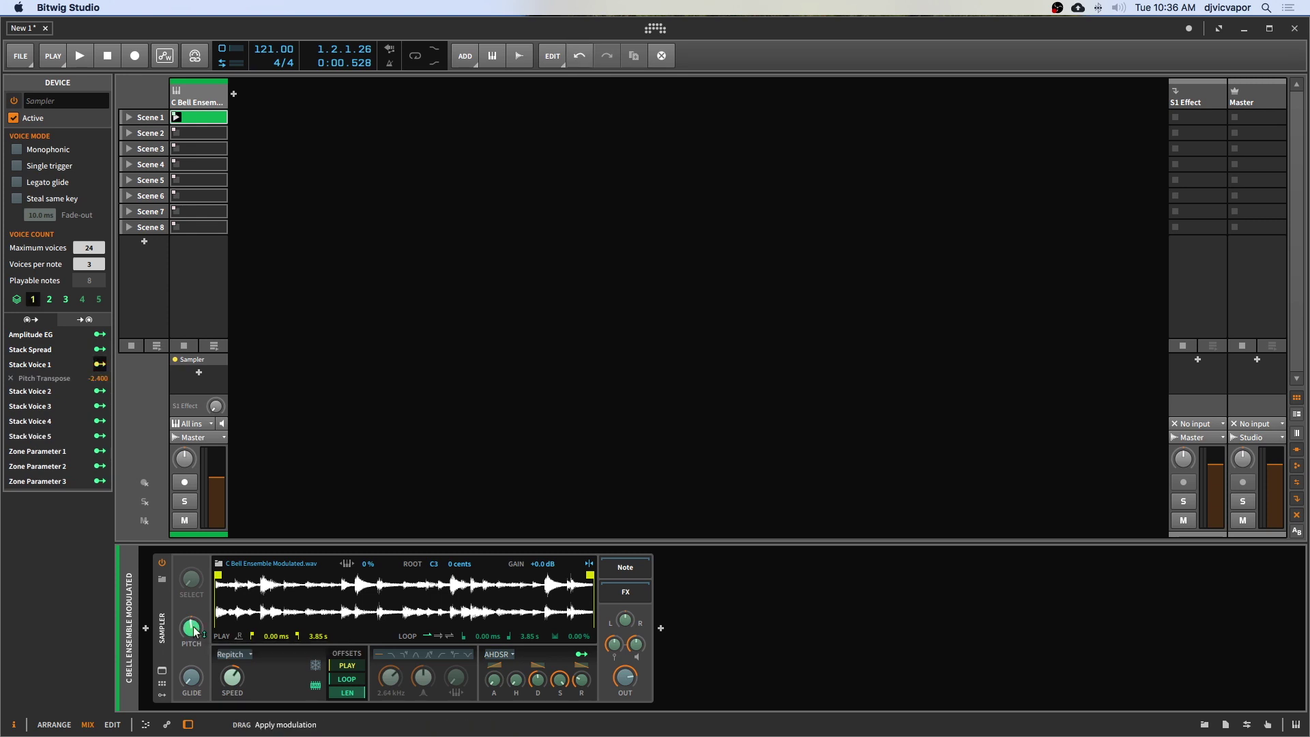
{"action": "left_click", "coordinate": [99, 366]}
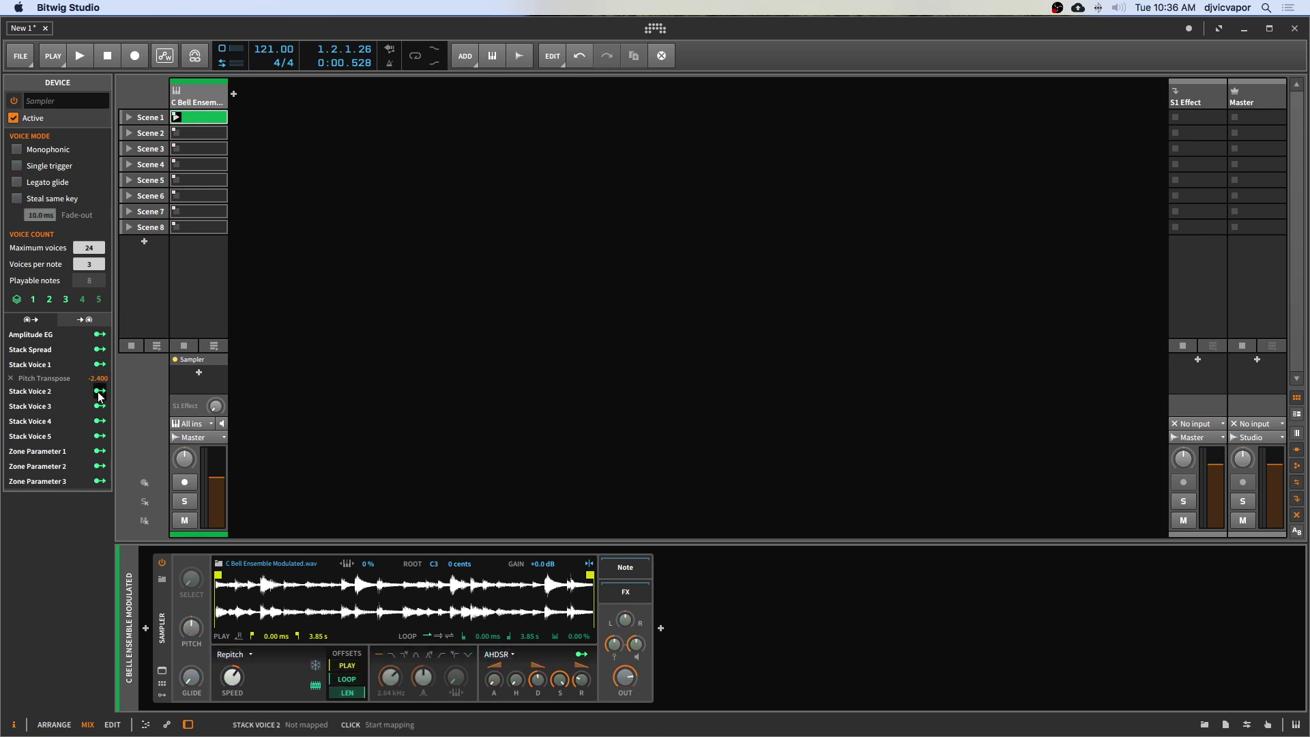
- Make Stack Voice 2 transpose the Sampler's pitch up by +2.65
{"action": "left_click", "coordinate": [99, 393]}
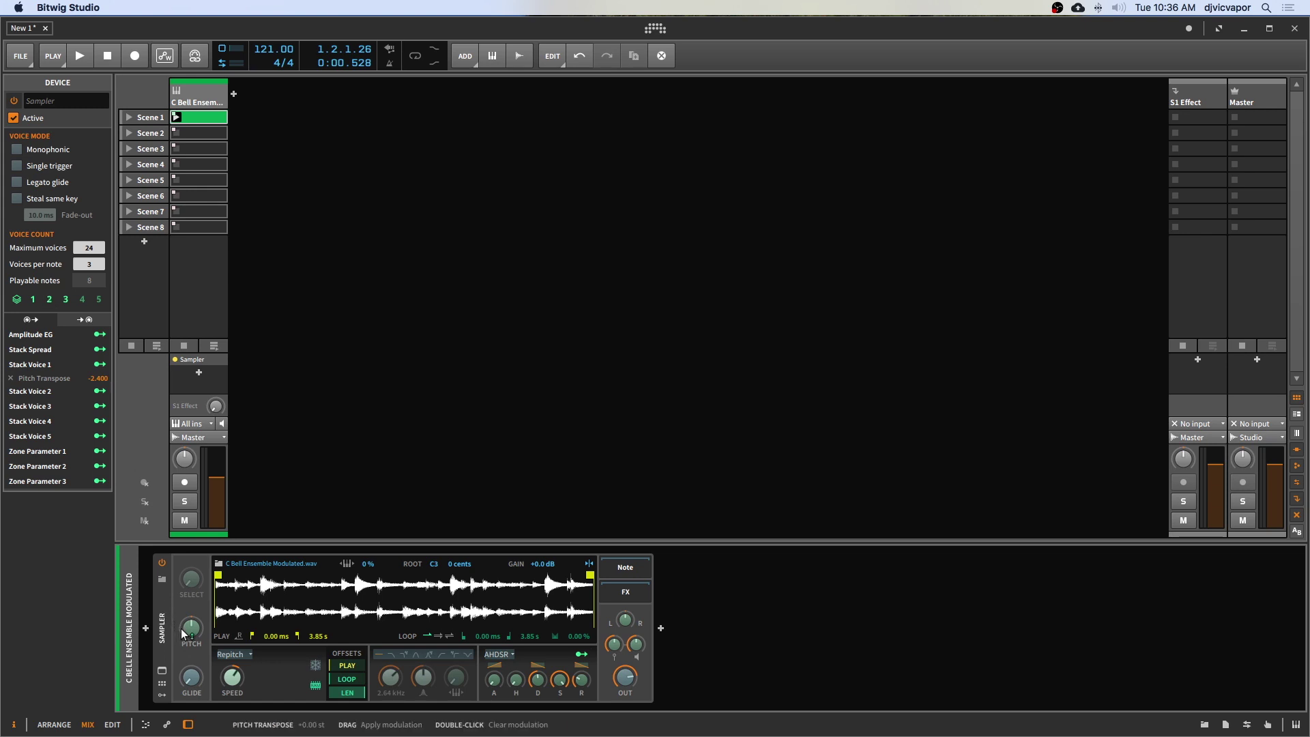
{"action": "left_click_drag", "start_coordinate": [183, 633], "coordinate": [183, 616]}
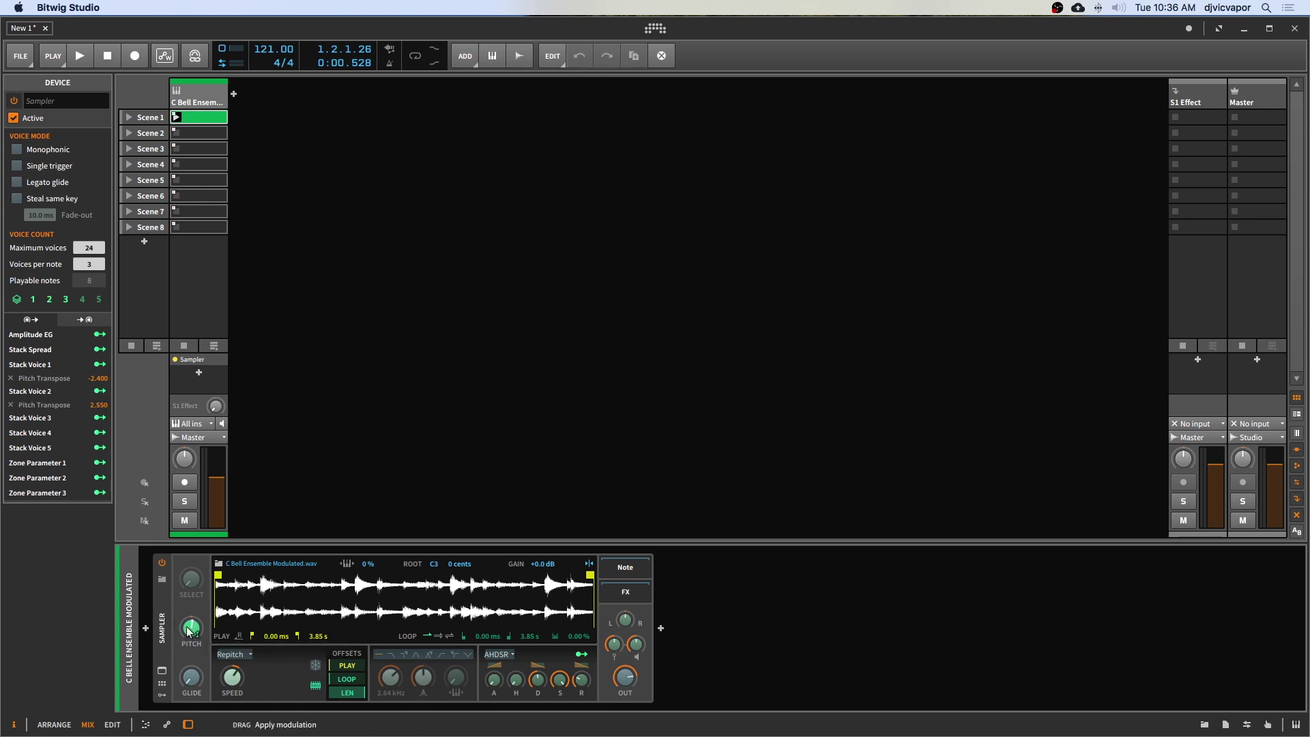
{"action": "left_click", "coordinate": [101, 390]}
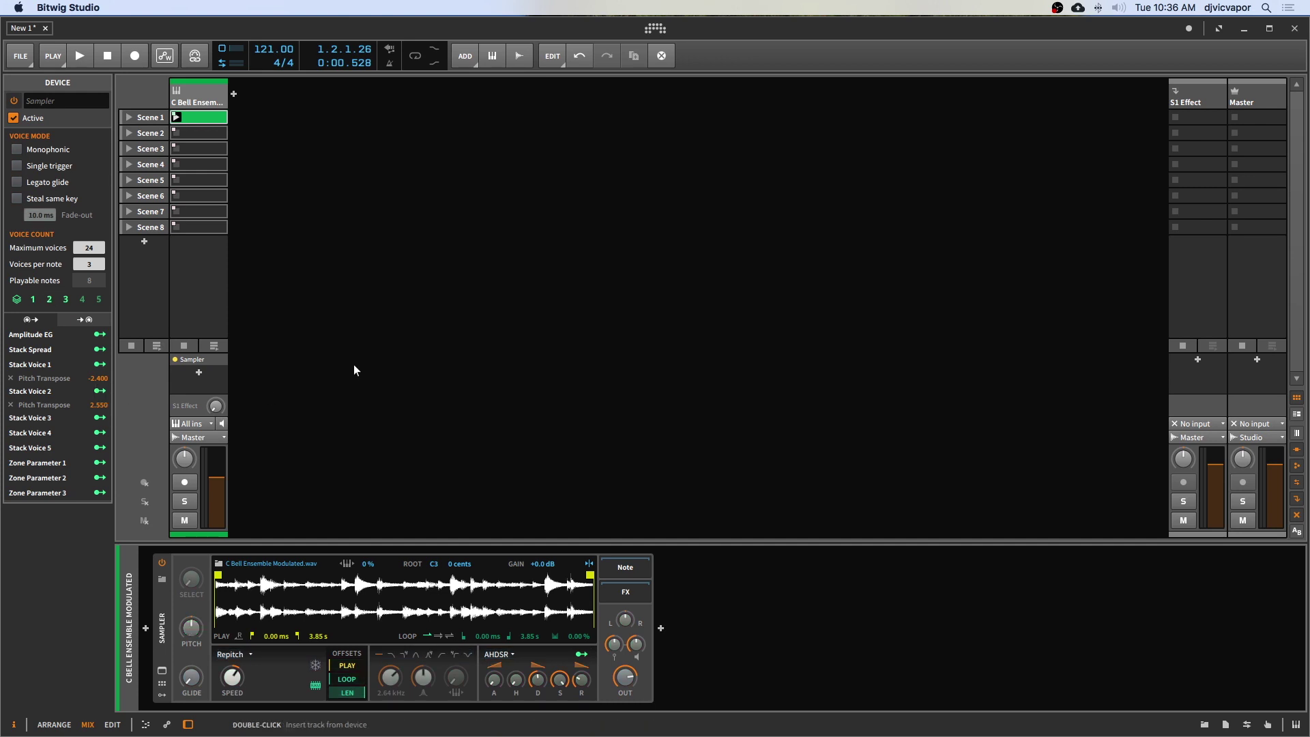
- Audition, then map Stack Voice 3 to play position offset 0.515 and amp attack 1.260
{"action": "key", "text": "space"}
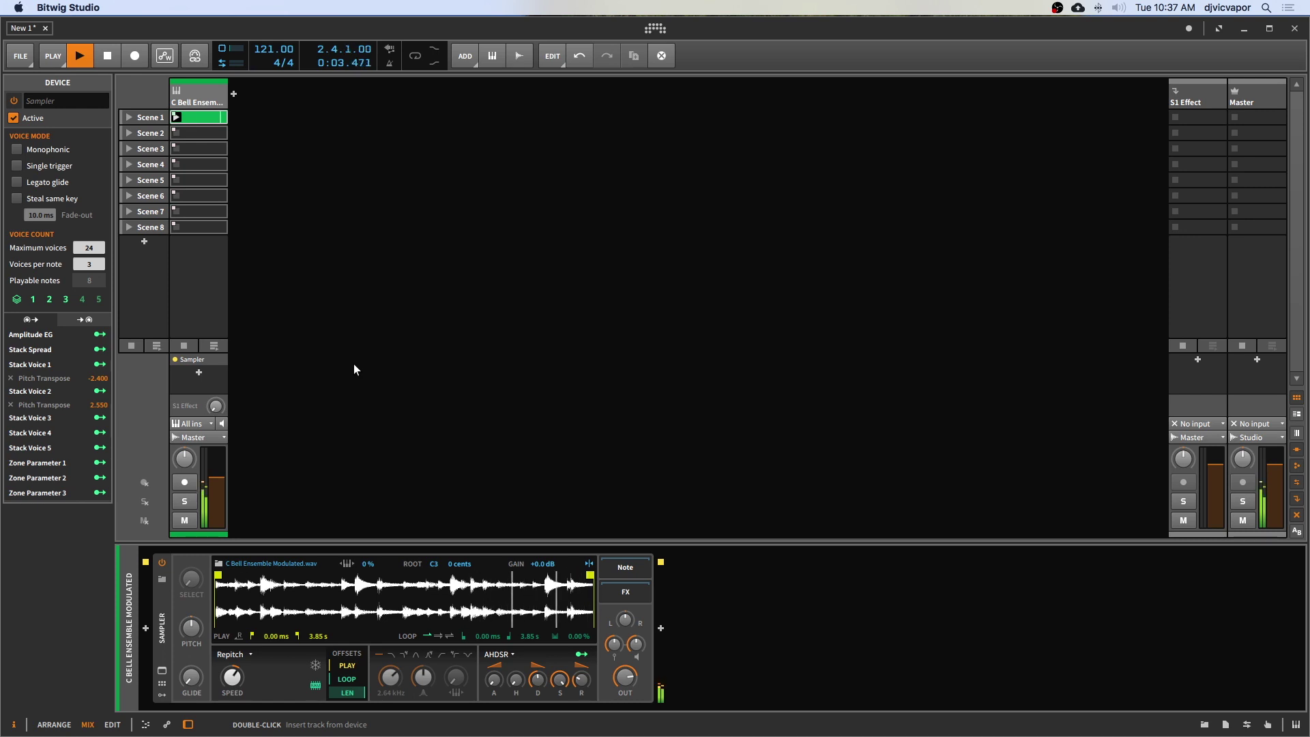
{"action": "key", "text": "space"}
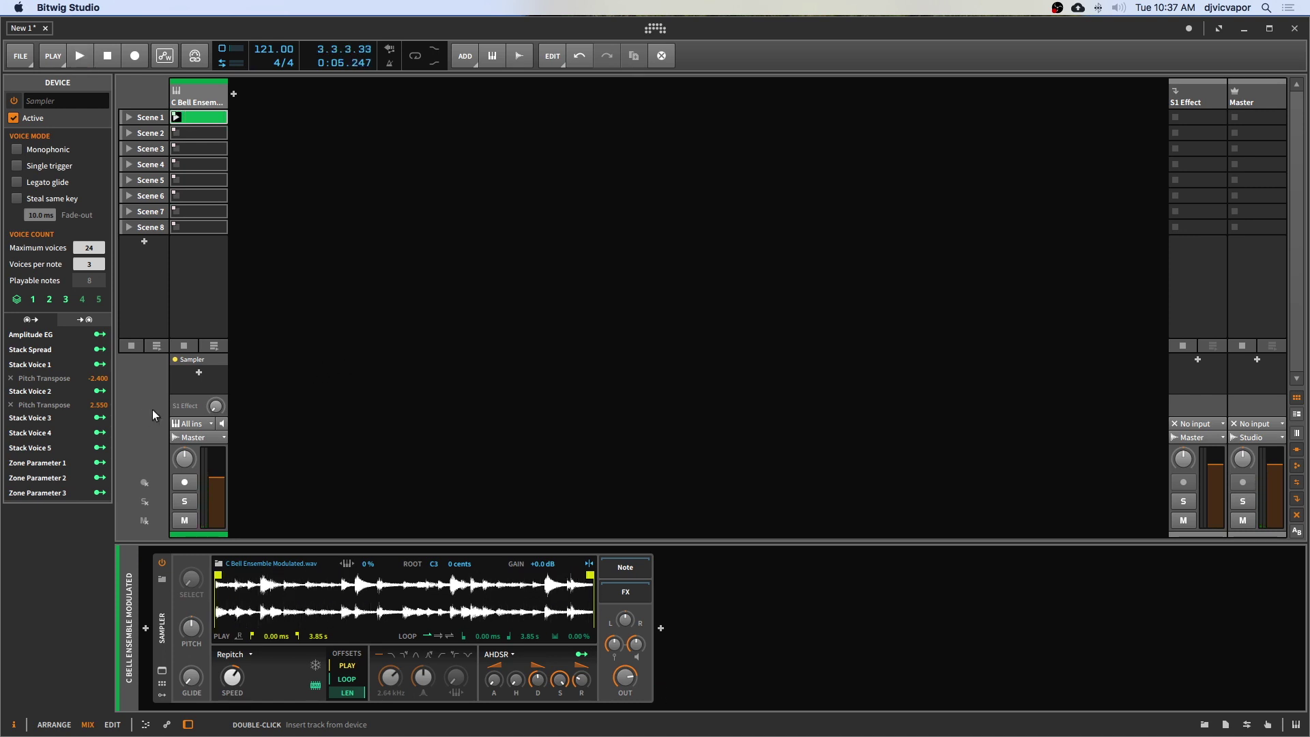
{"action": "left_click", "coordinate": [99, 417]}
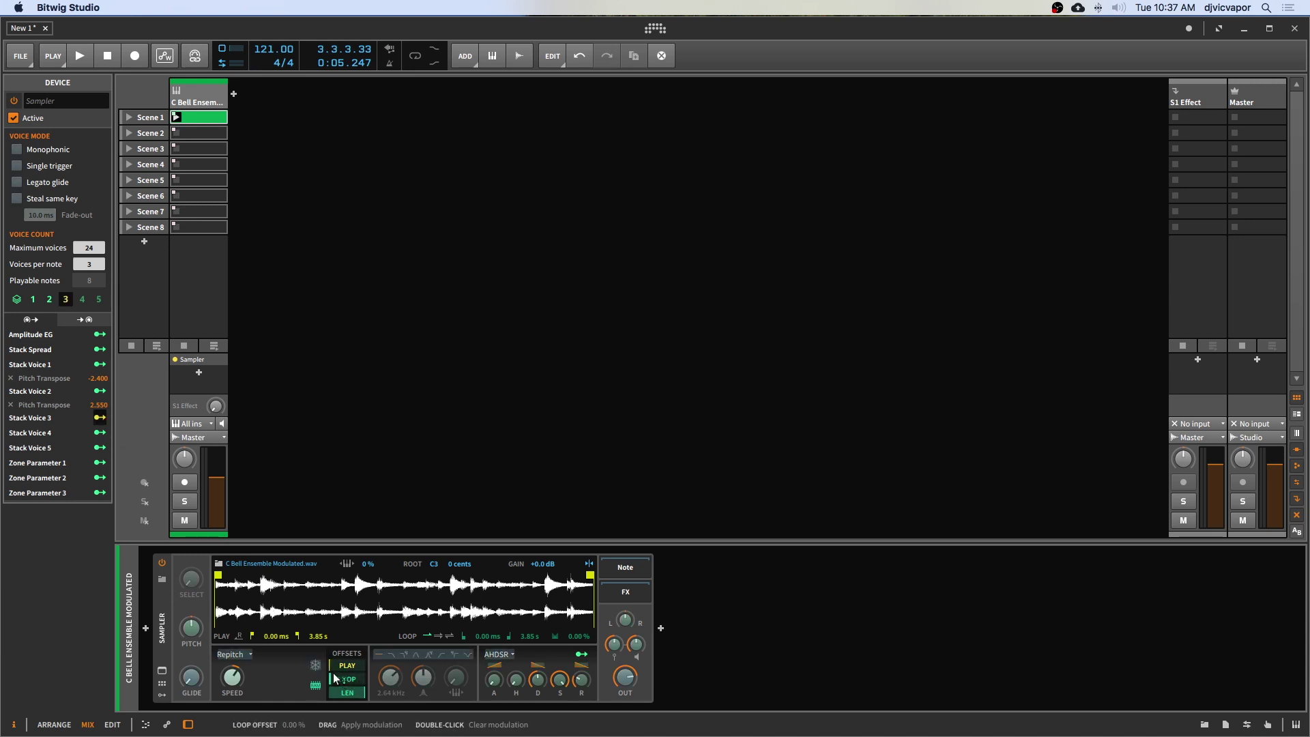
{"action": "left_click_drag", "start_coordinate": [329, 665], "coordinate": [330, 624]}
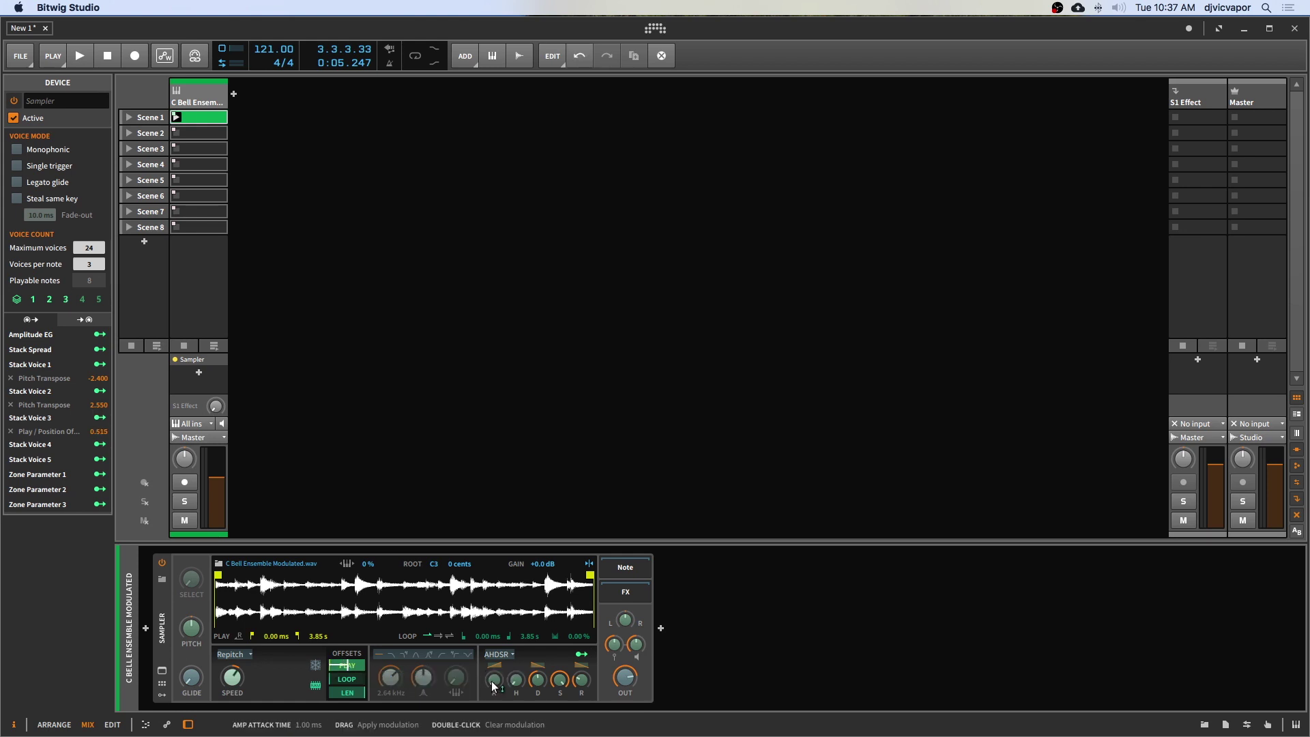
{"action": "left_click_drag", "start_coordinate": [491, 680], "coordinate": [491, 652]}
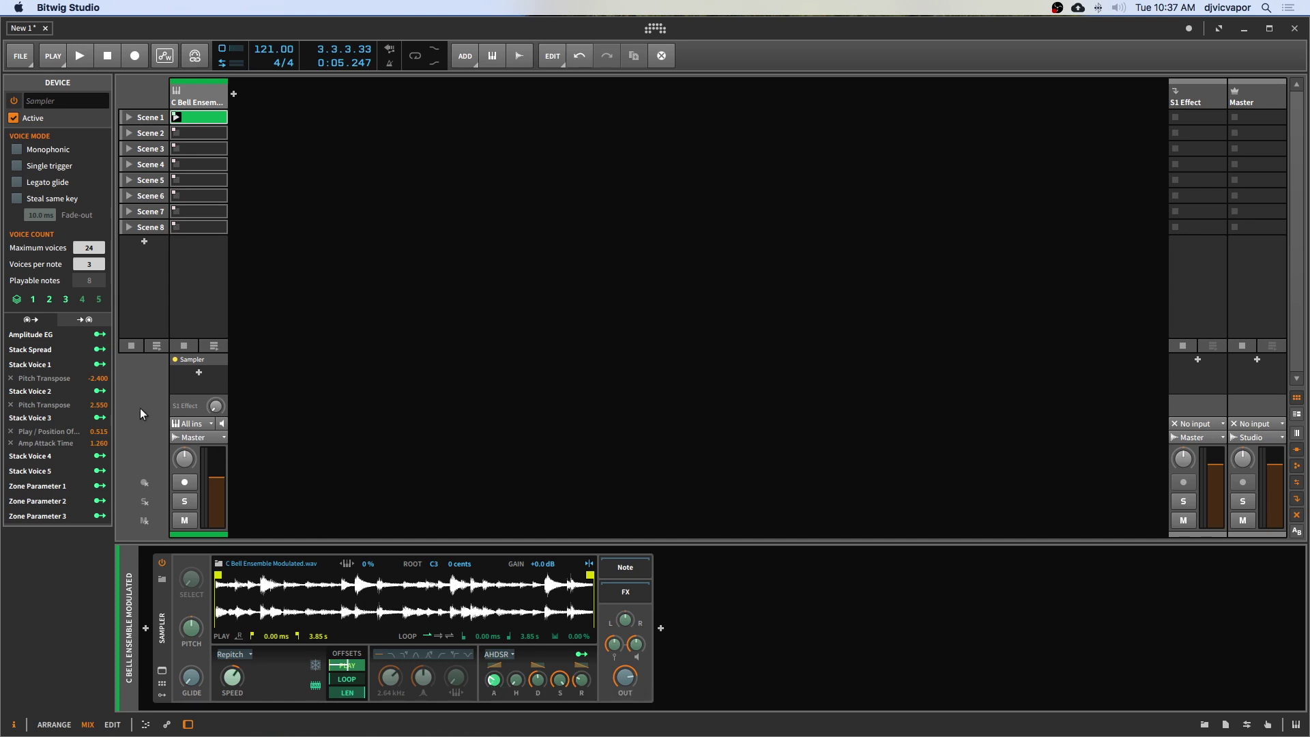
{"action": "left_click", "coordinate": [100, 419]}
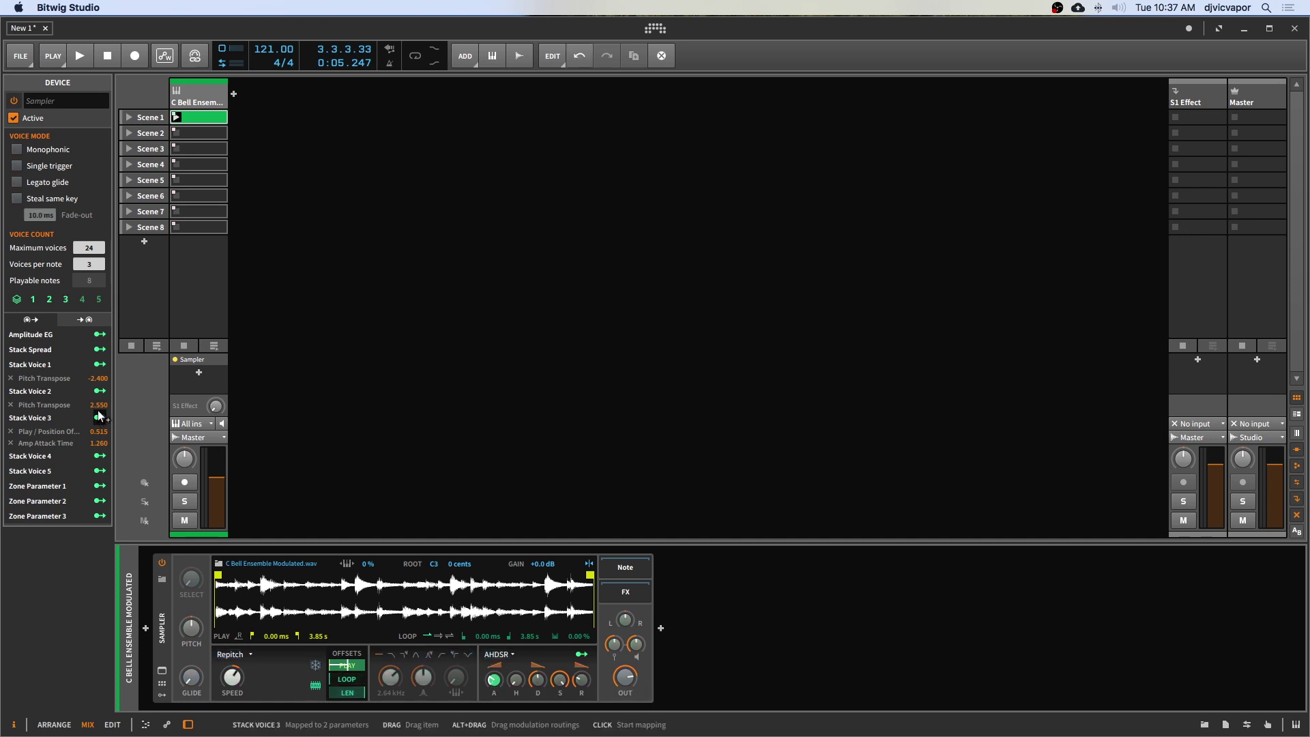
- Map Stack Voice 1 to release 1.170, filter type 3.150 and filter frequency -31.00
{"action": "left_click", "coordinate": [99, 365]}
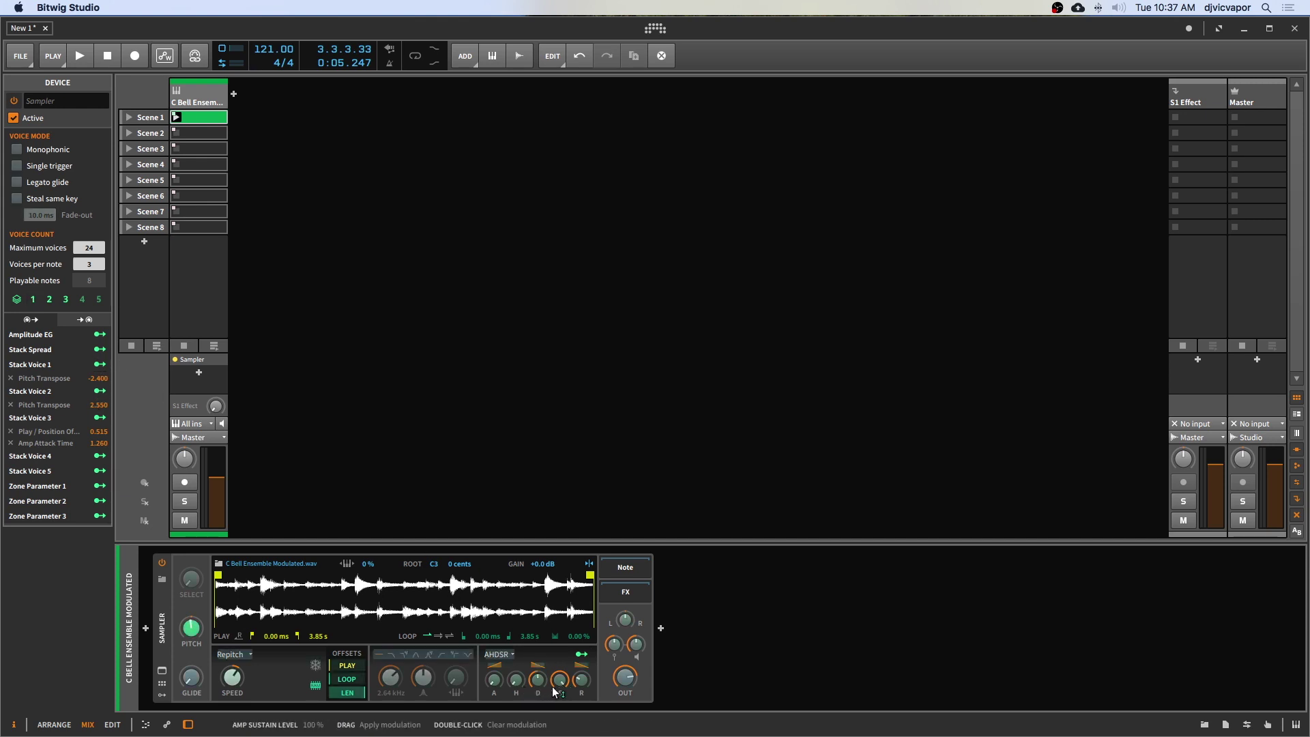
{"action": "left_click_drag", "start_coordinate": [581, 681], "coordinate": [582, 627]}
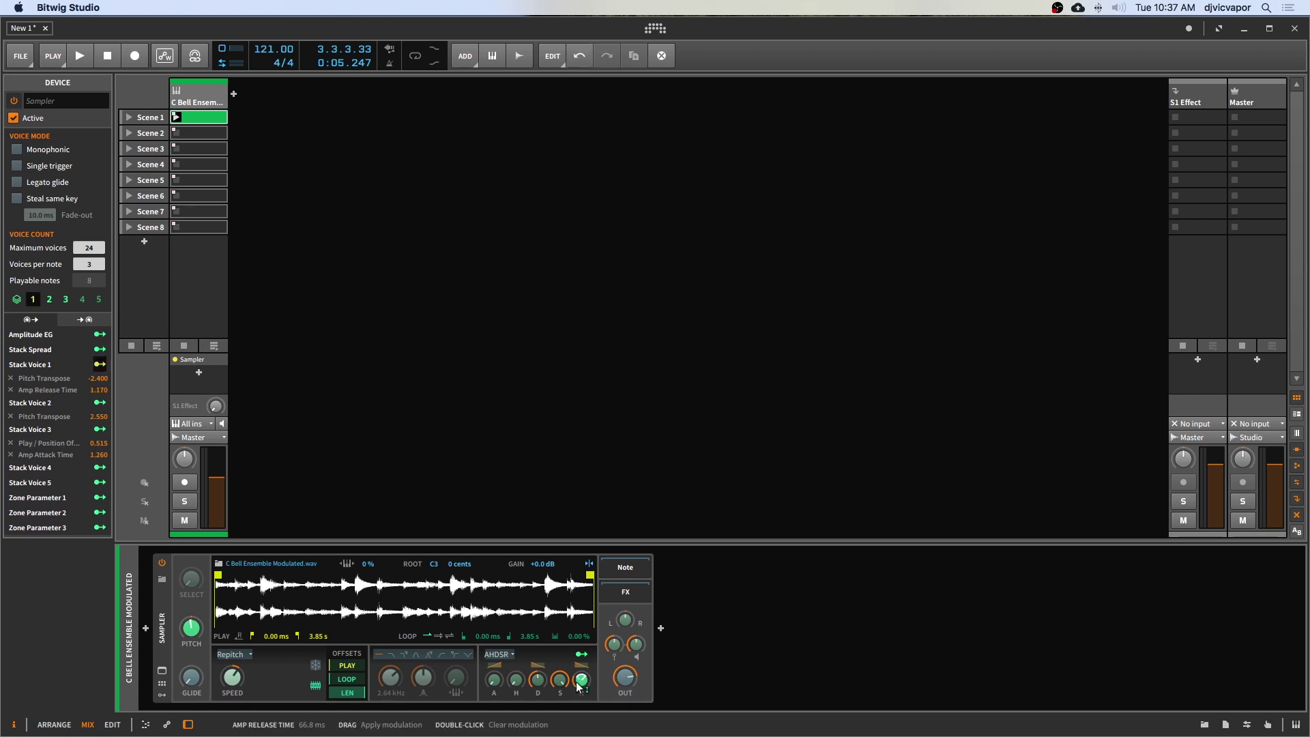
{"action": "left_click", "coordinate": [417, 656]}
{"action": "left_click_drag", "start_coordinate": [417, 656], "coordinate": [417, 620]}
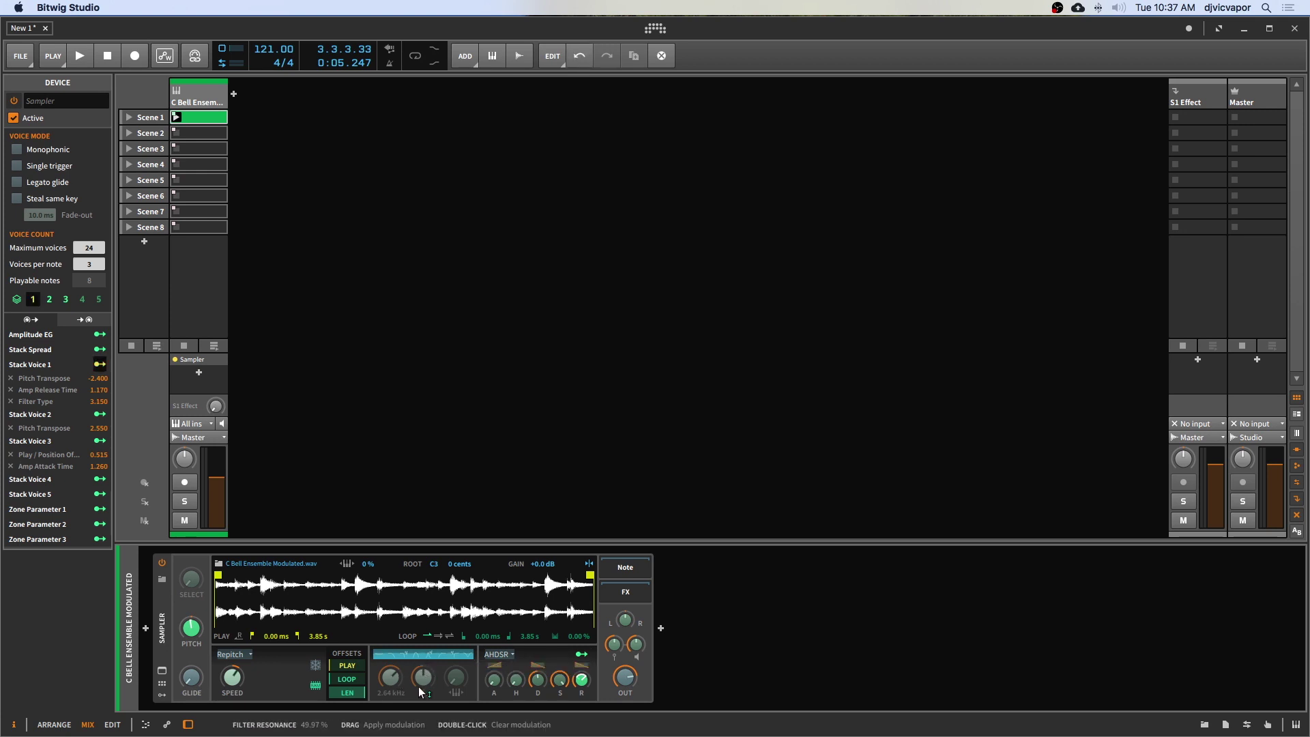
{"action": "left_click_drag", "start_coordinate": [391, 676], "coordinate": [391, 727]}
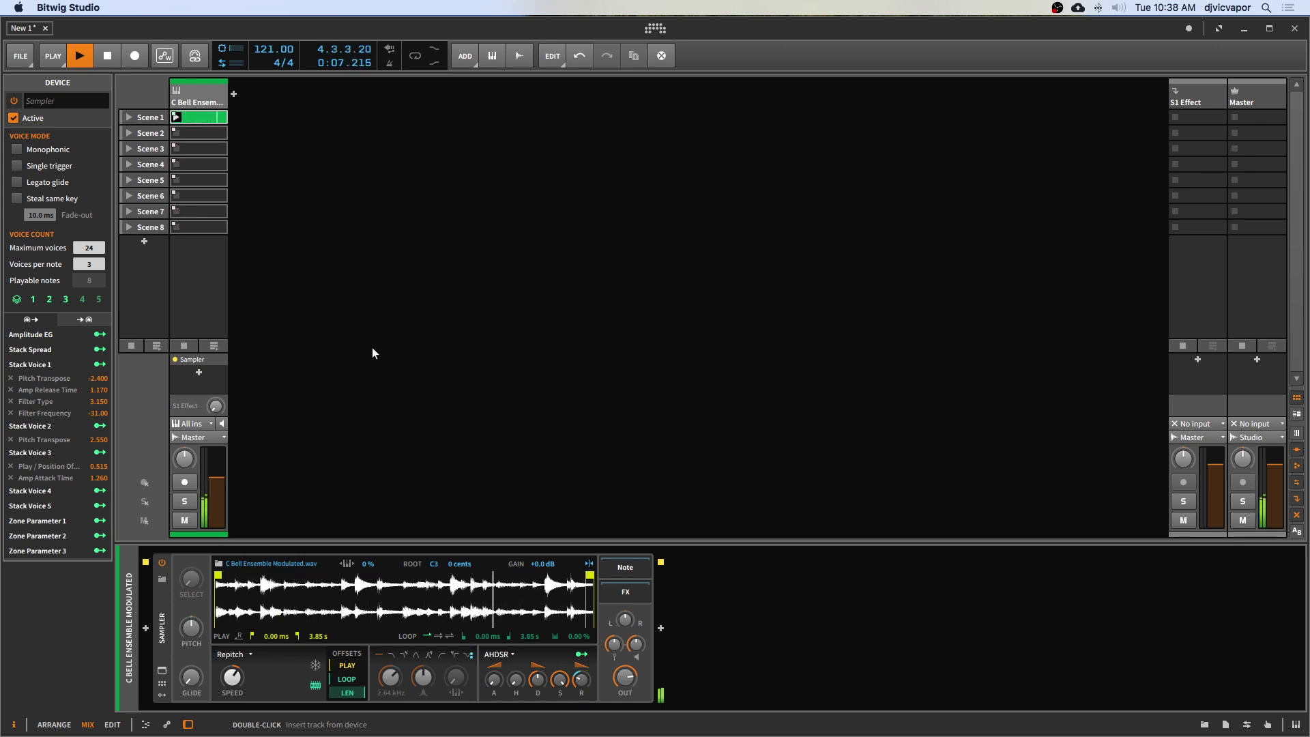
{"action": "key", "text": "space"}
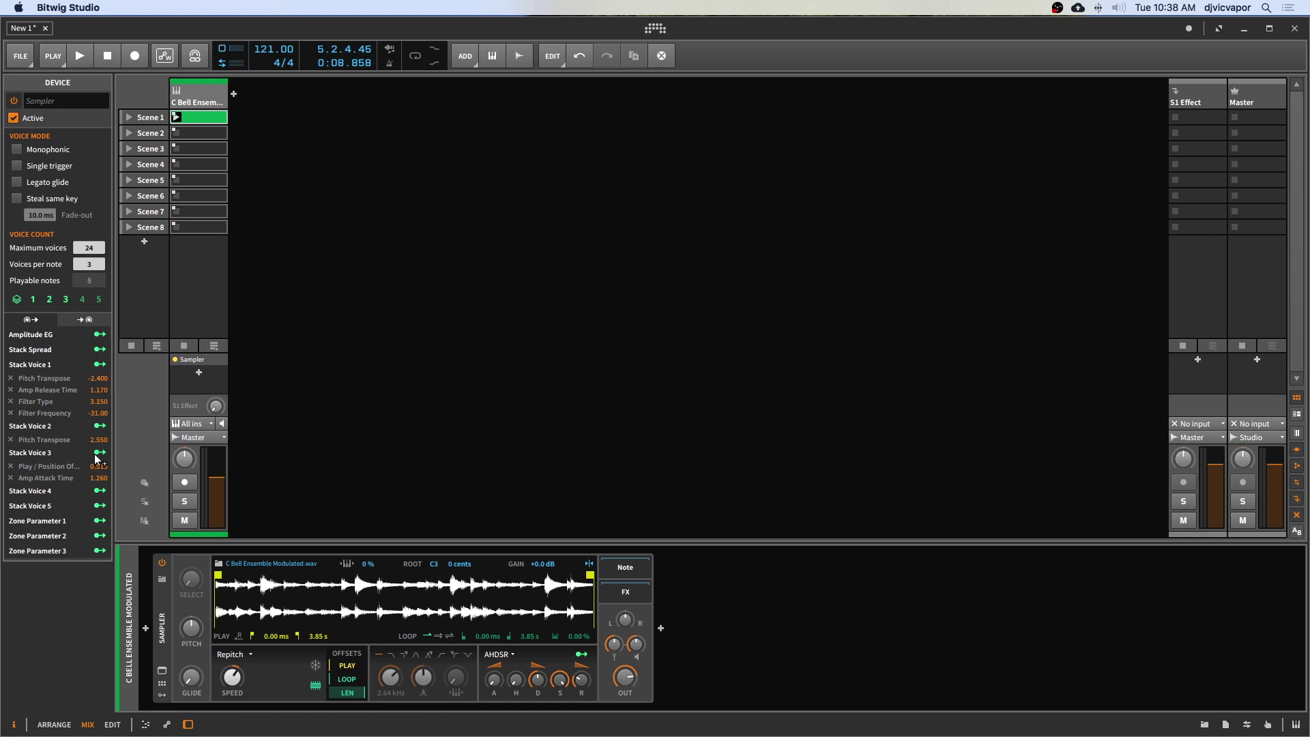
- Inspect the Scene 1 clip's C3 note, then reselect the bell track and show the Sampler
{"action": "double_click", "coordinate": [217, 117]}
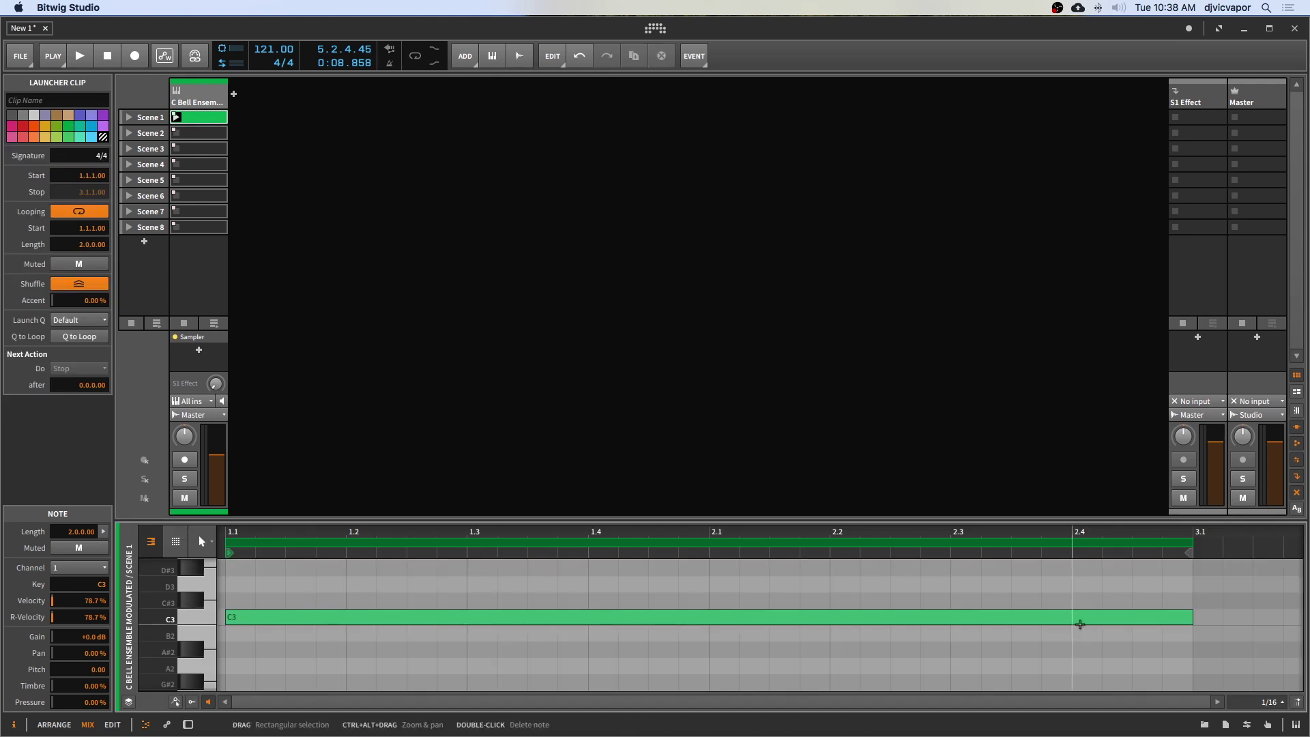
{"action": "left_click", "coordinate": [208, 103]}
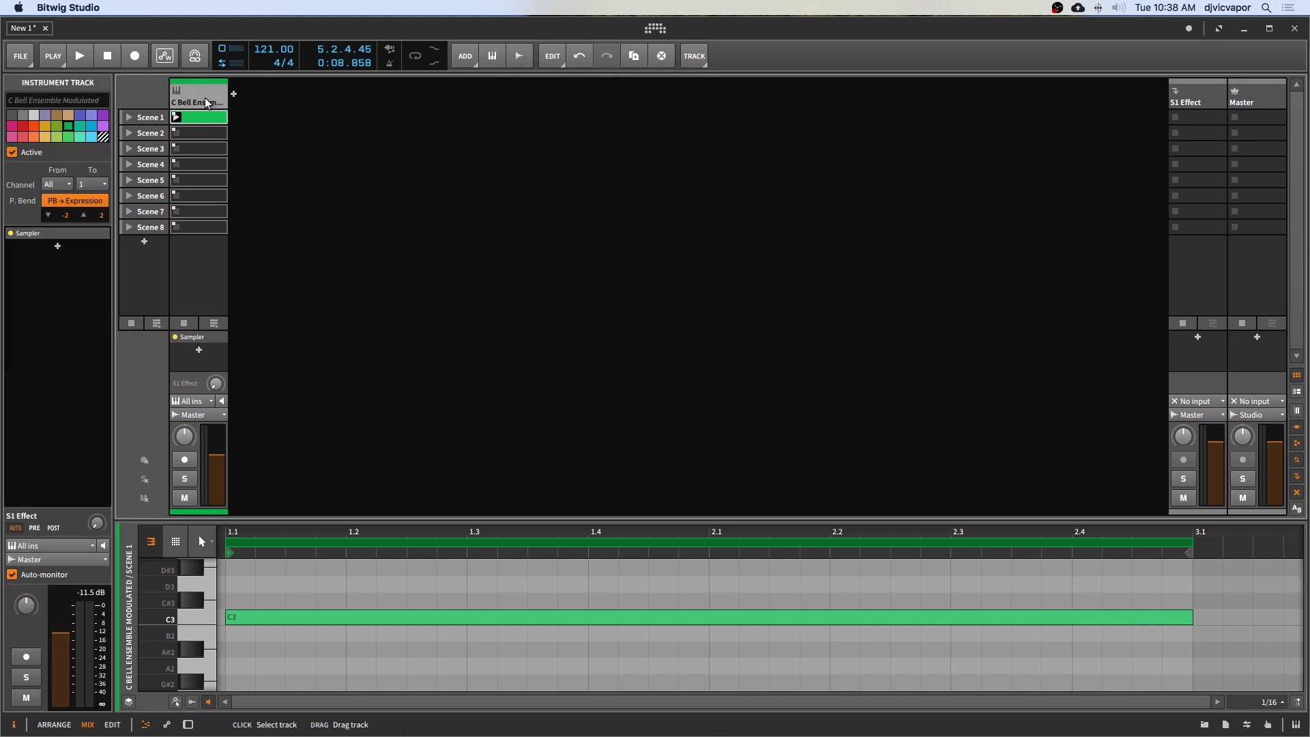
{"action": "key", "text": "d"}
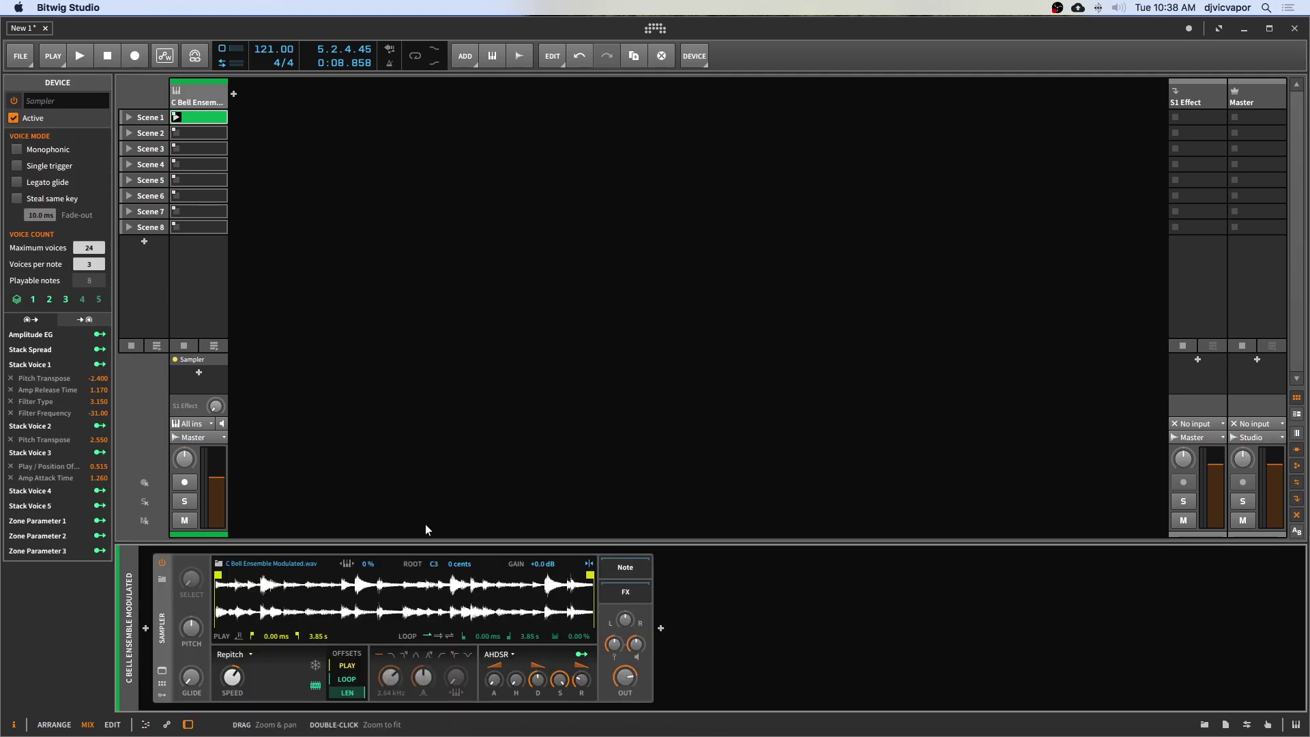
- Enable ping-pong looping, have Stack Voice 2 shorten loop length by 0.600, and audition
{"action": "left_click", "coordinate": [449, 637]}
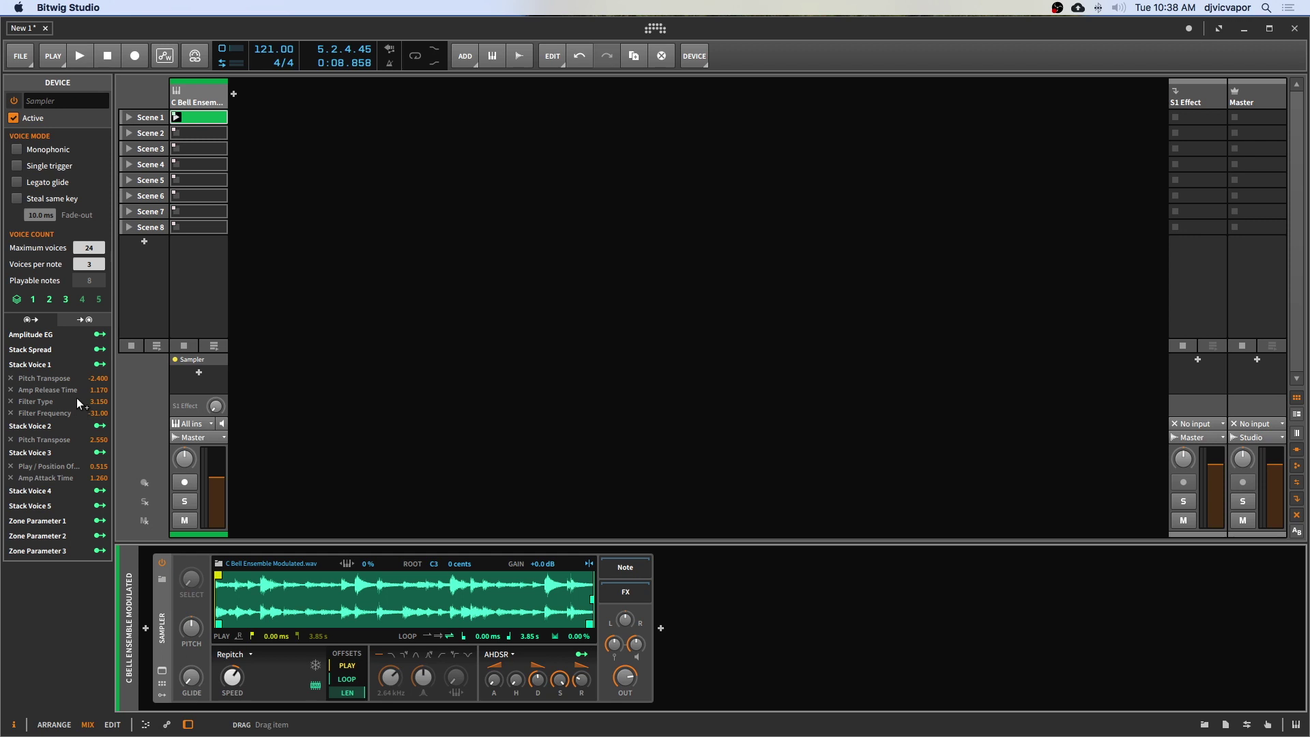
{"action": "left_click", "coordinate": [99, 427]}
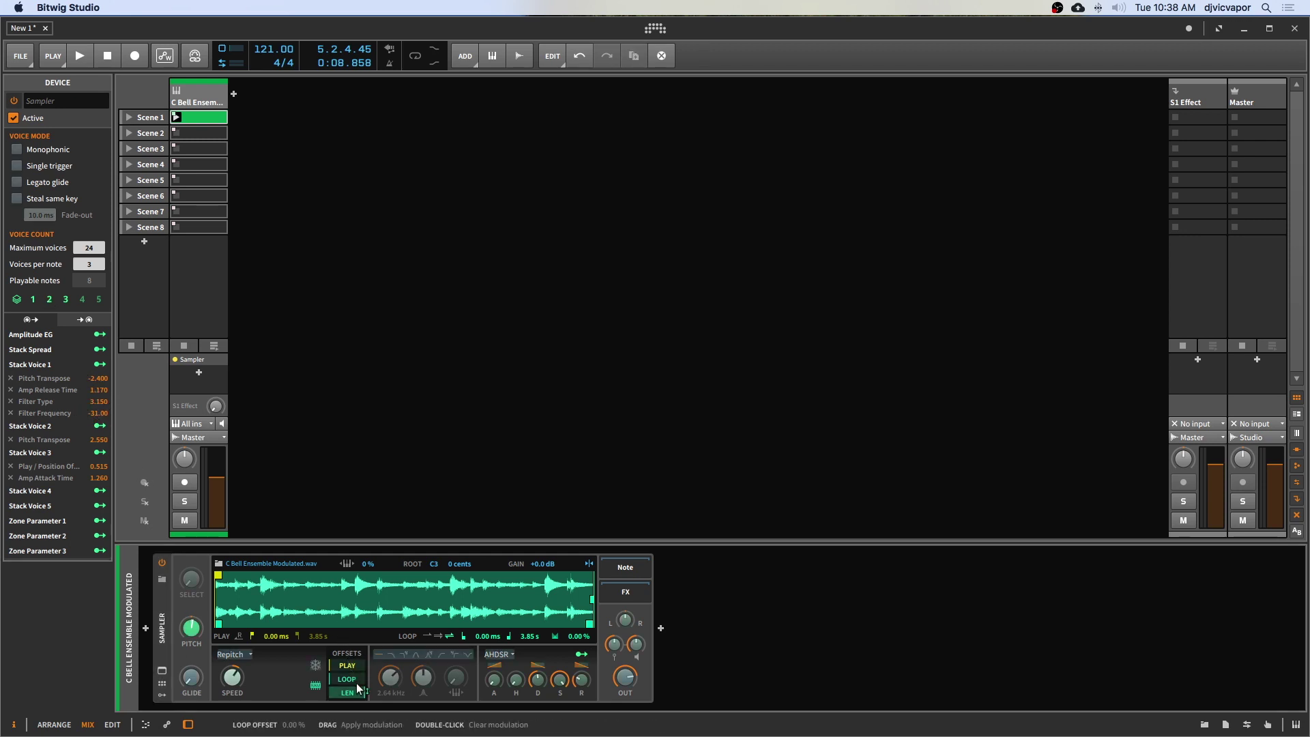
{"action": "left_click_drag", "start_coordinate": [362, 691], "coordinate": [361, 711]}
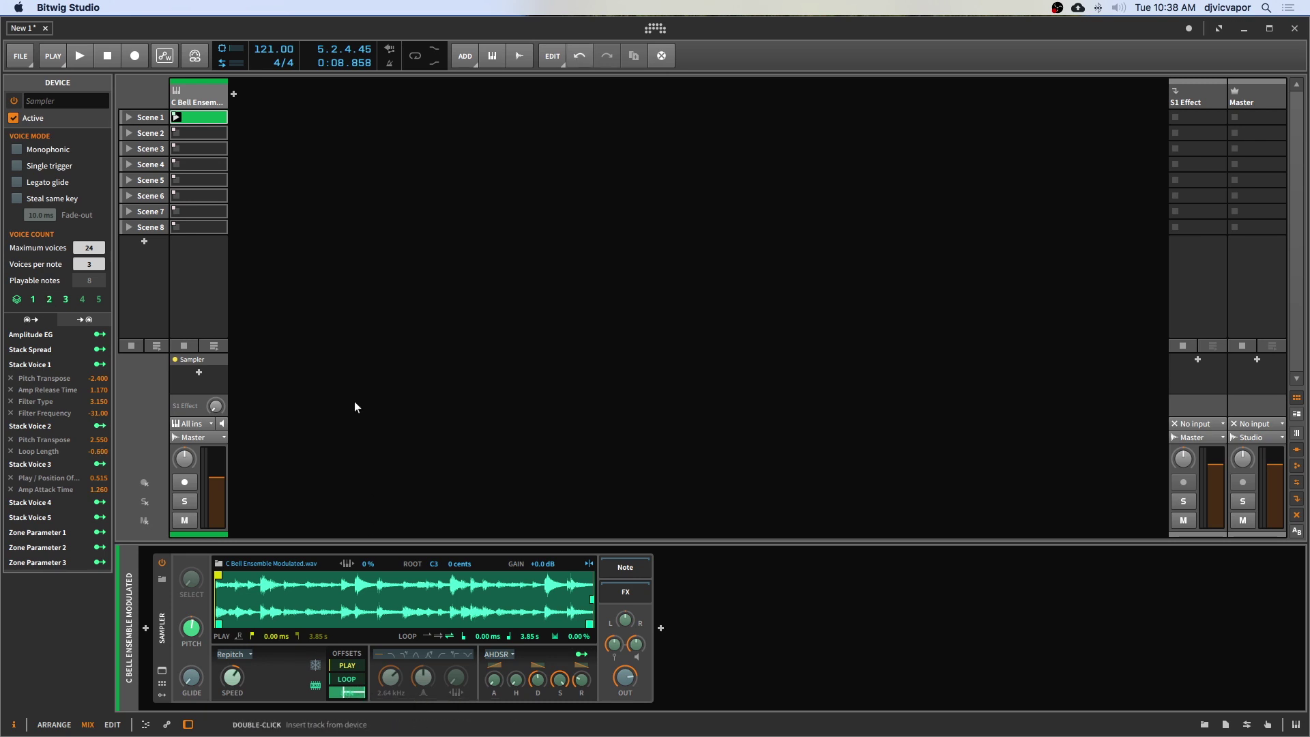
{"action": "left_click", "coordinate": [100, 426]}
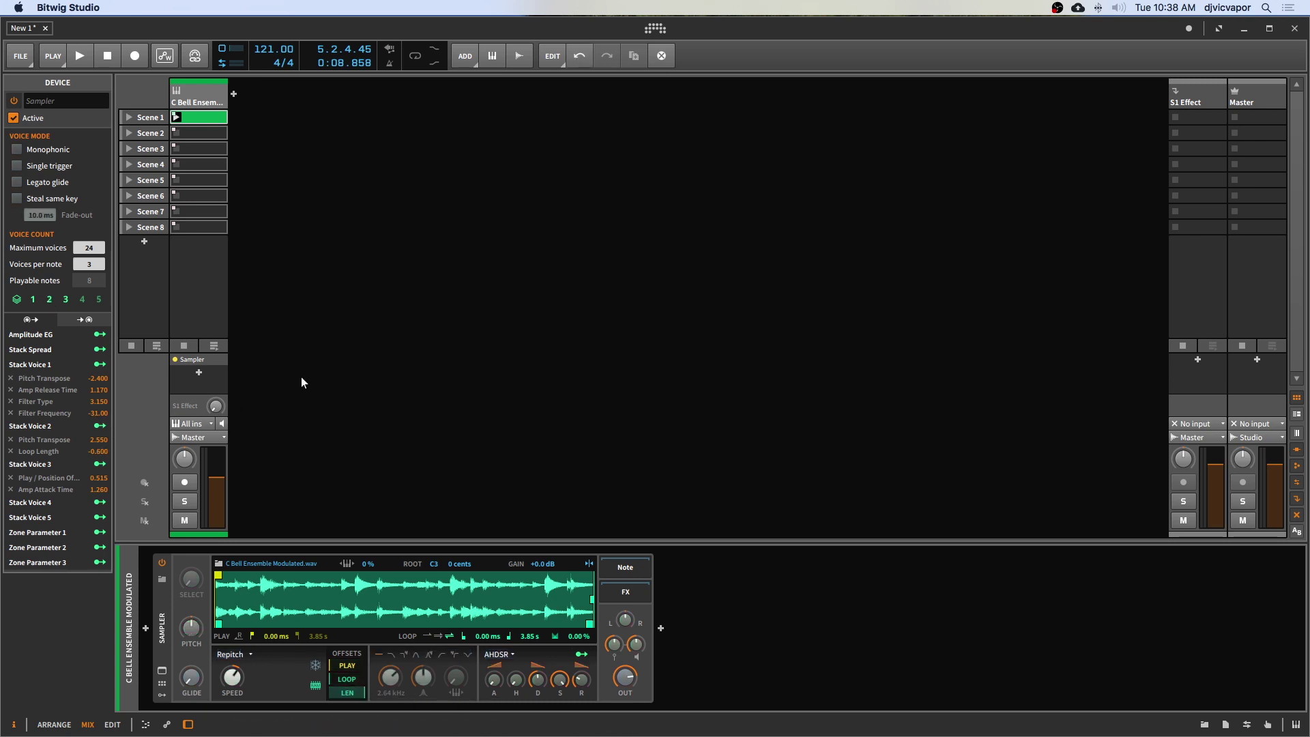
{"action": "key", "text": "space"}
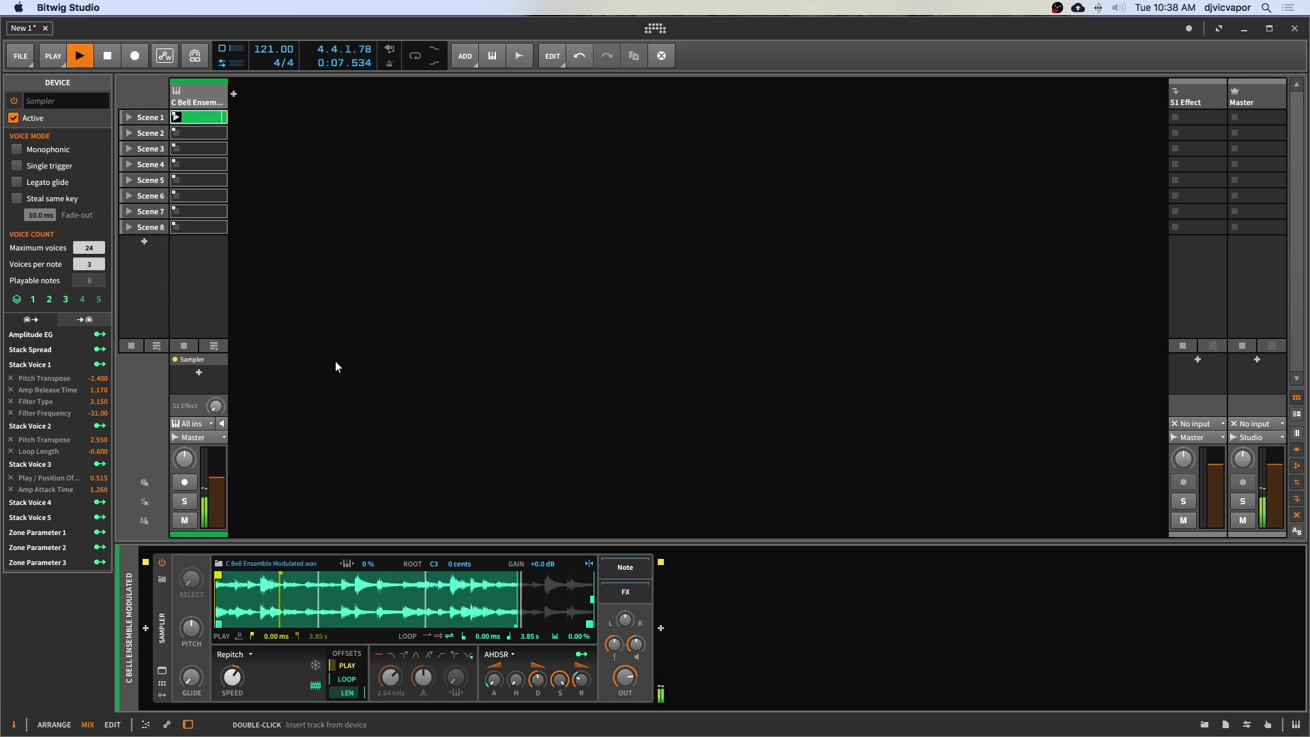
{"action": "key", "text": "space"}
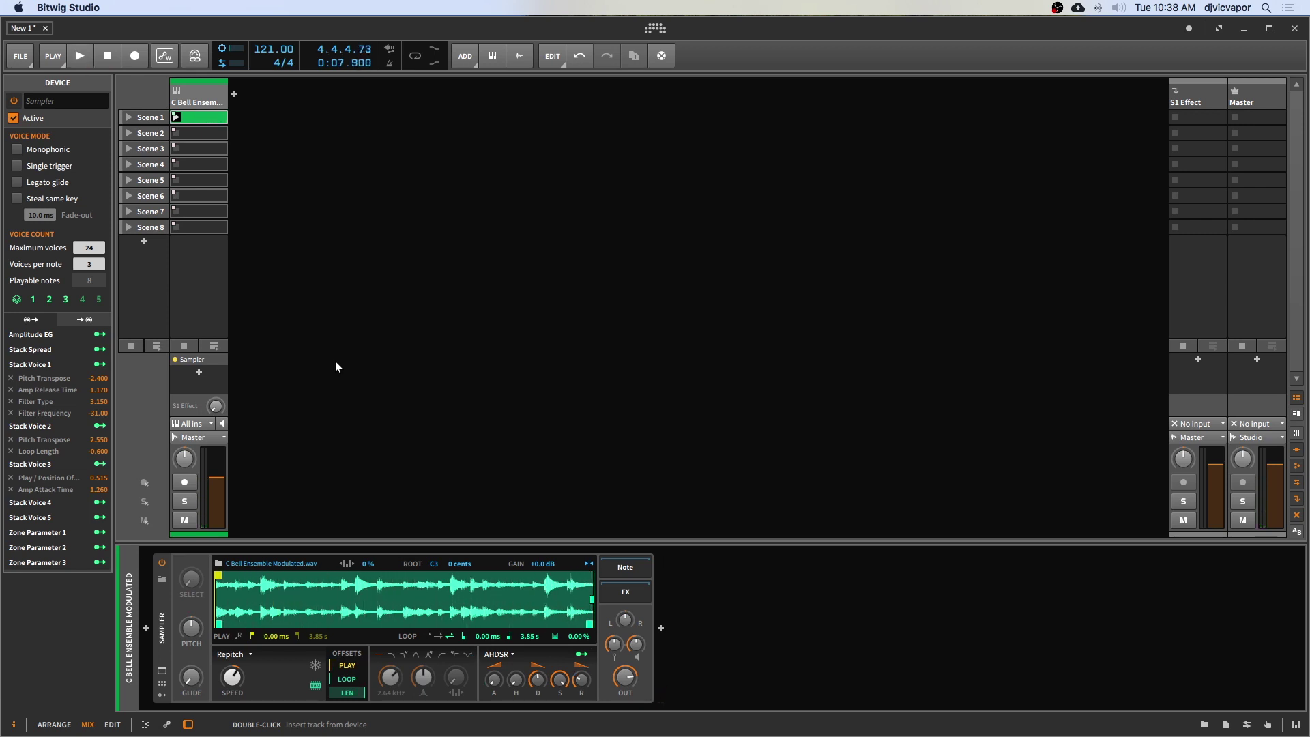